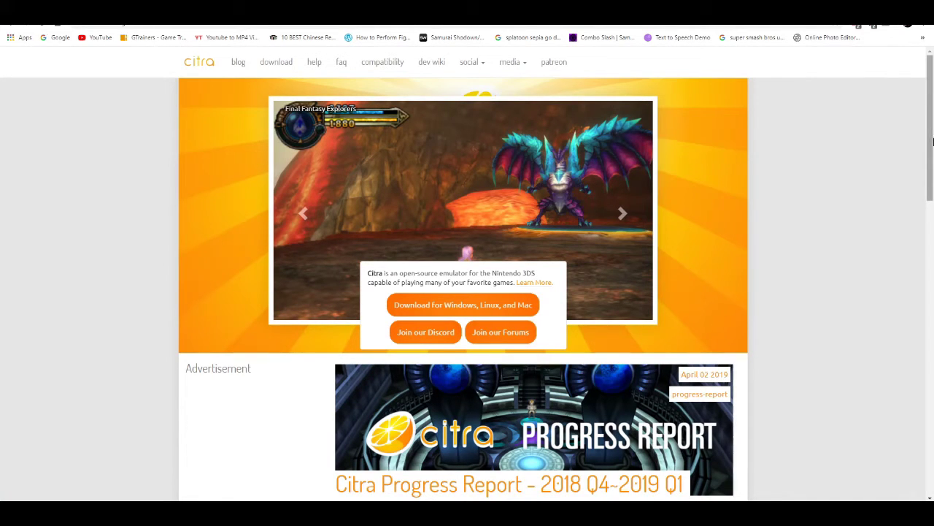
# Download the Citra Windows x64 installer (citra-setup-windows.exe) from the Citra download page
pyautogui.moveTo(932, 150); pyautogui.dragTo(928, 126)
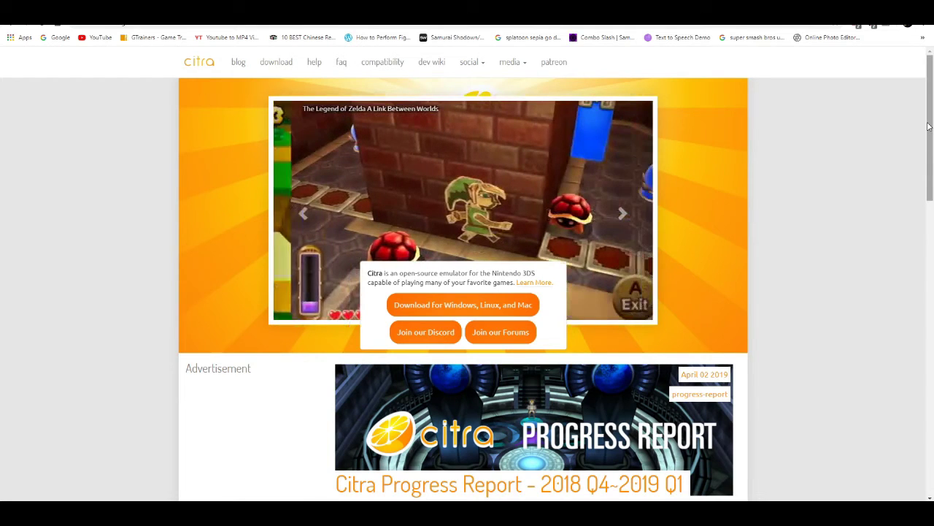
pyautogui.click(276, 62)
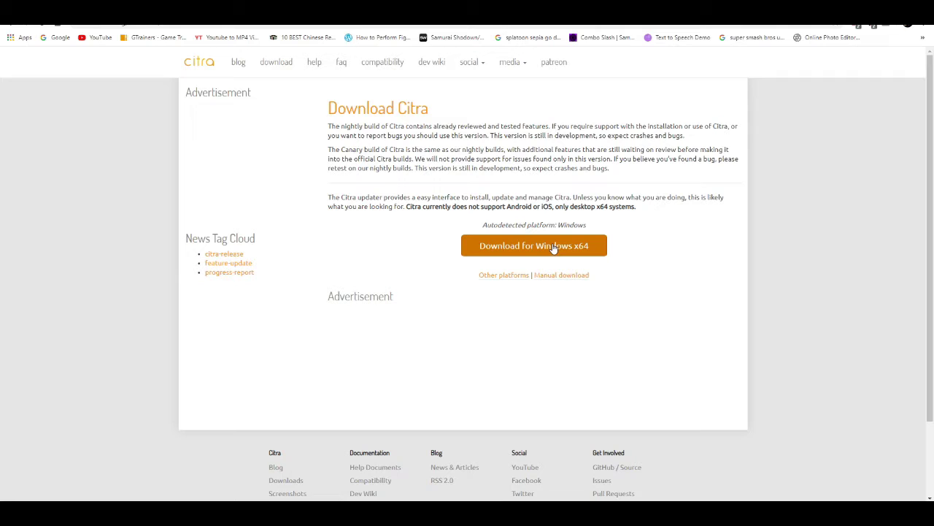
pyautogui.click(554, 248)
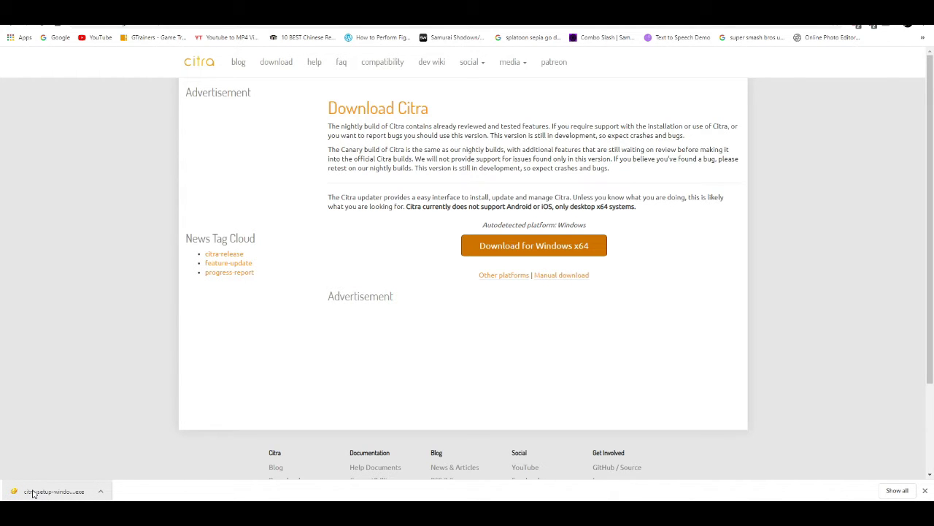
# Install Citra Nightly with the GPL license accepted and the default Citra Start Menu folder
pyautogui.click(51, 492)
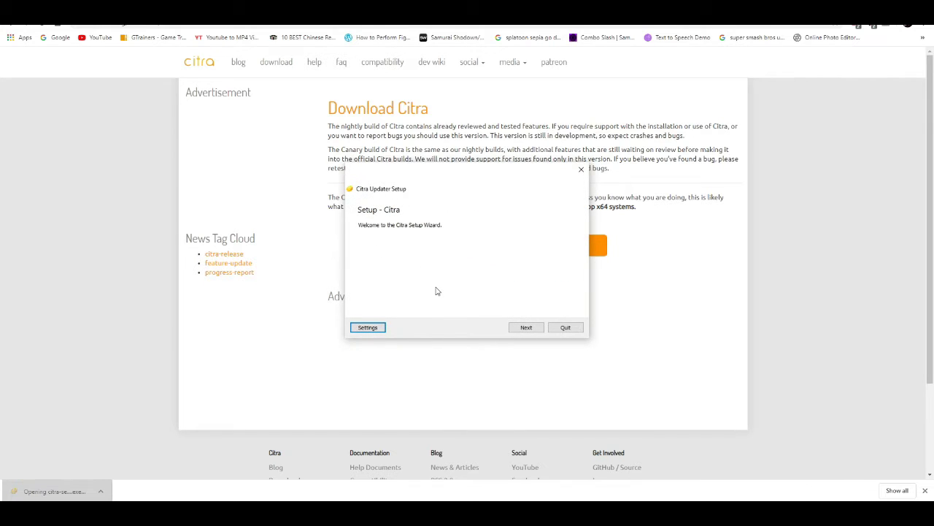
pyautogui.click(533, 331)
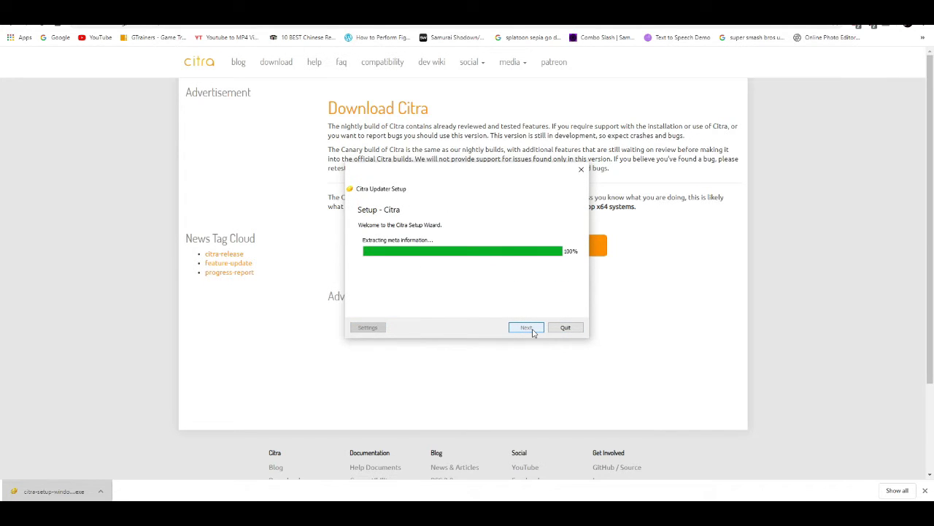
pyautogui.click(533, 331)
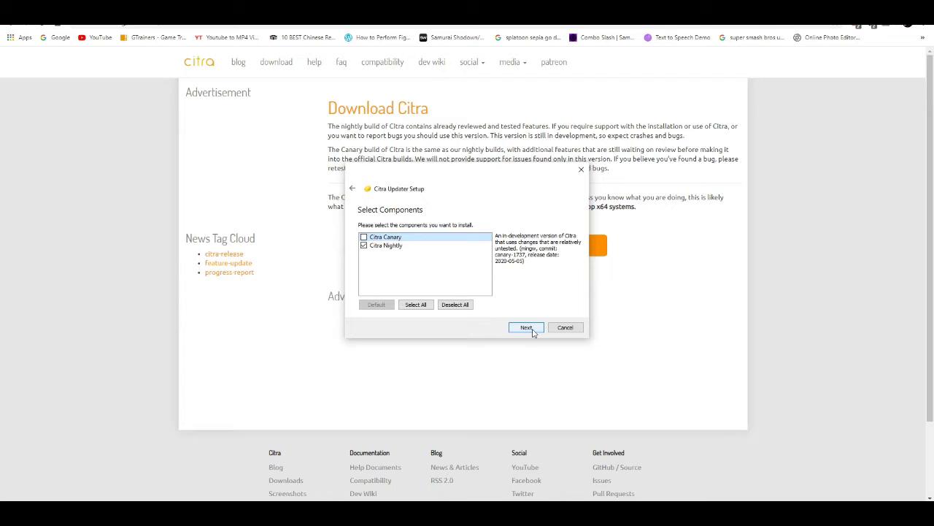
pyautogui.click(526, 327)
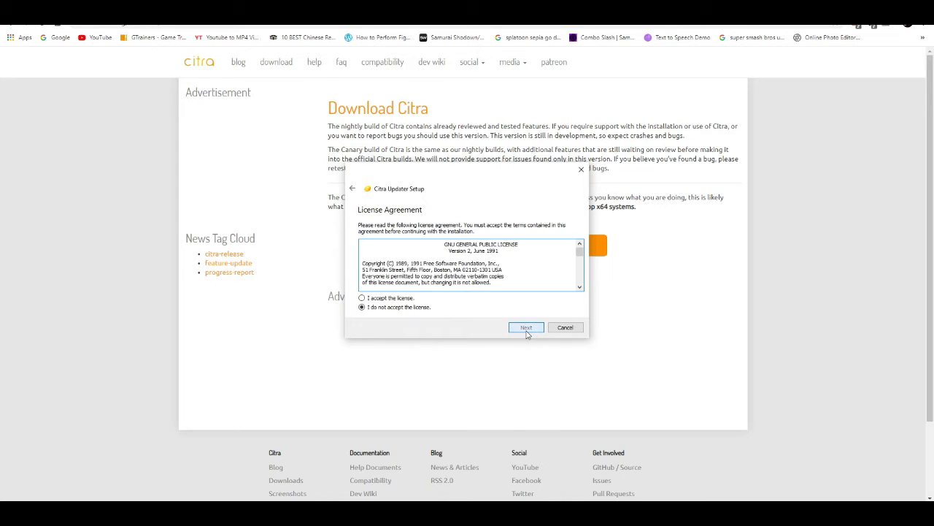
pyautogui.click(362, 298)
pyautogui.click(523, 328)
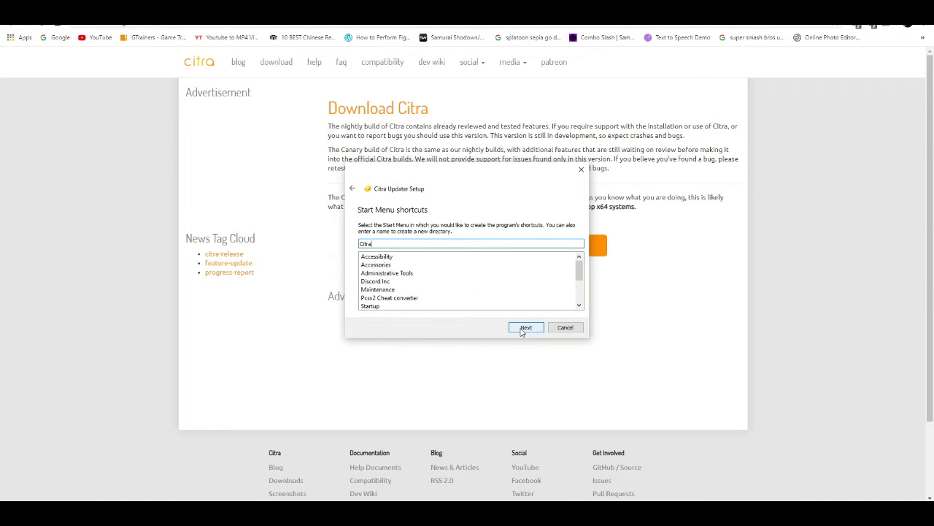
pyautogui.click(526, 328)
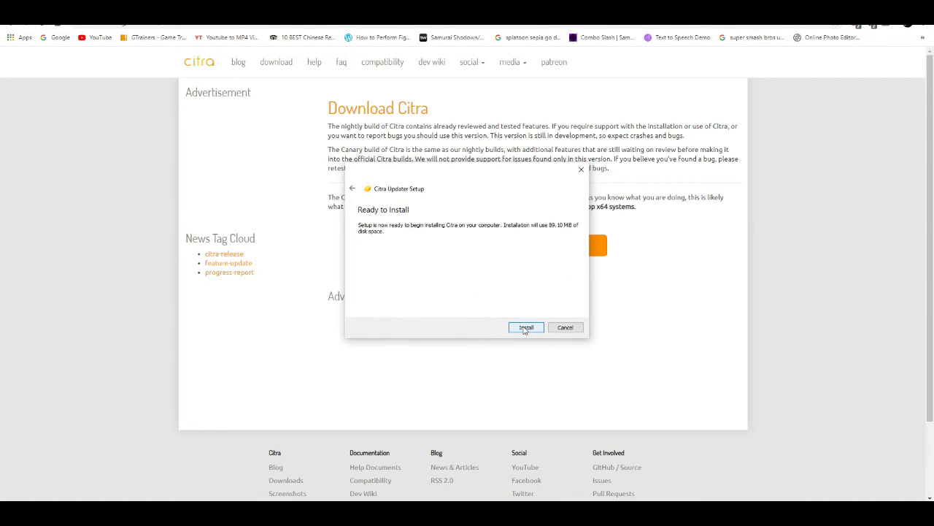
pyautogui.click(525, 328)
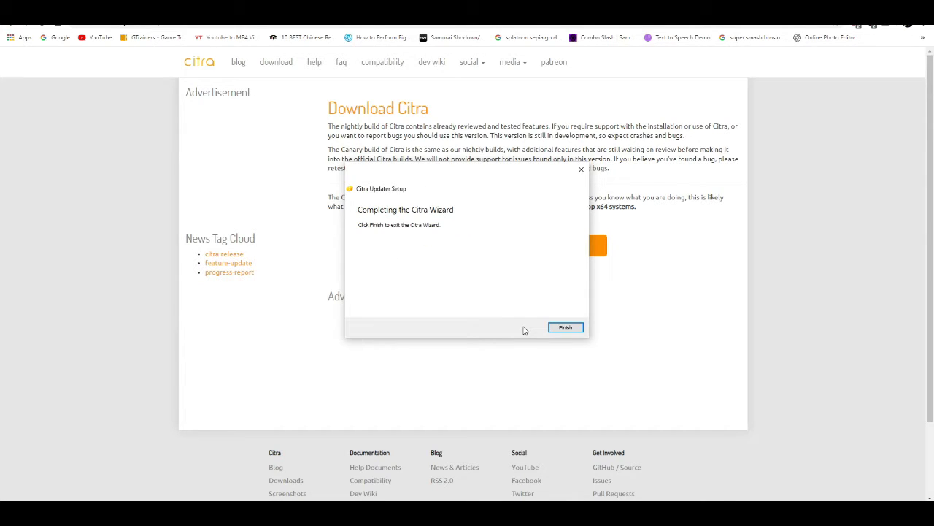
pyautogui.click(564, 328)
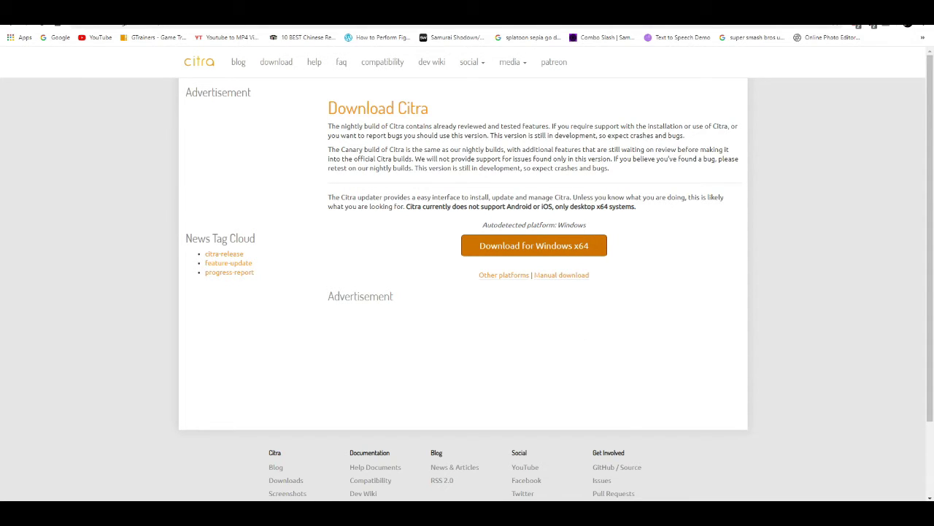
# Launch Citra Nightly by searching 'ci' in Start, then collapse the game folder in its list
pyautogui.press('super+d')
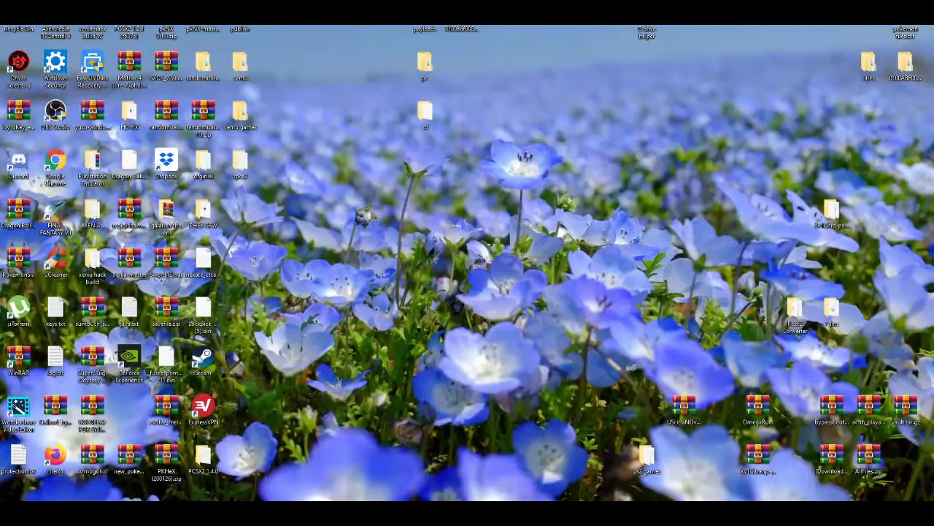
pyautogui.press('super')
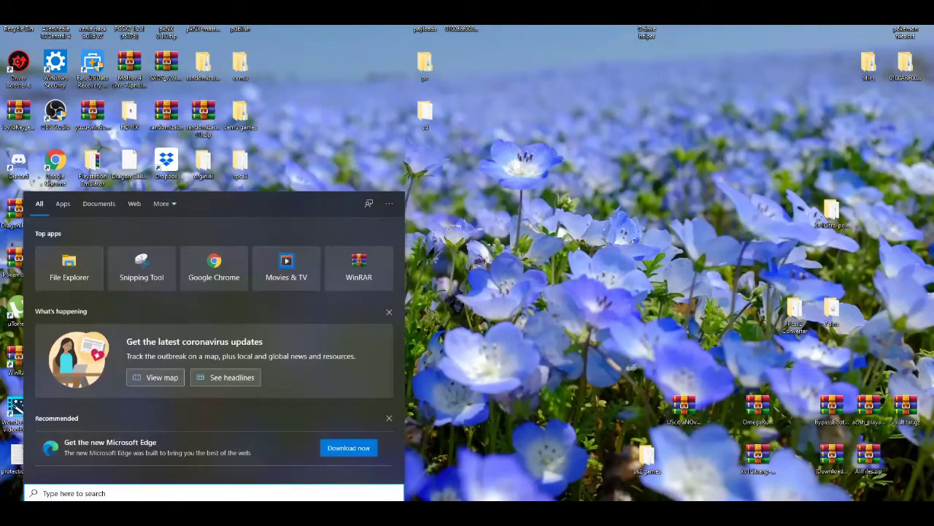
pyautogui.write('cit')
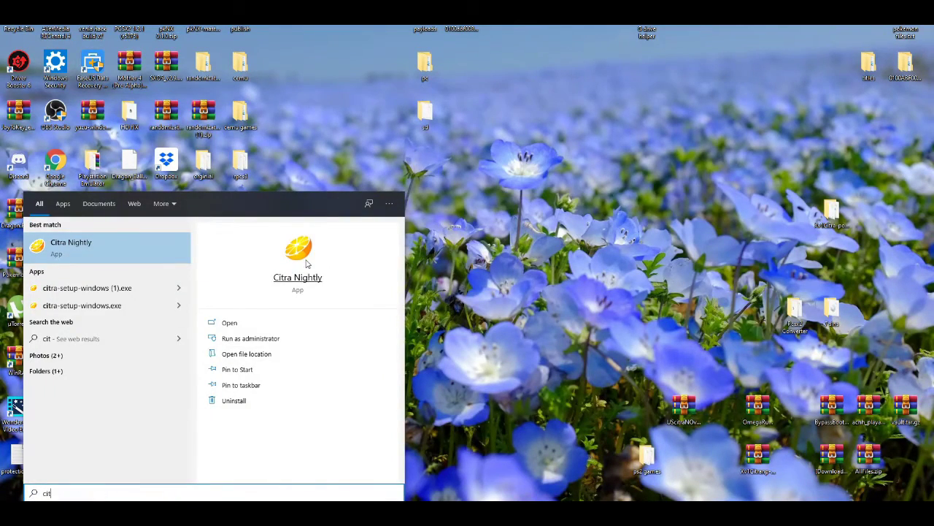
pyautogui.click(308, 262)
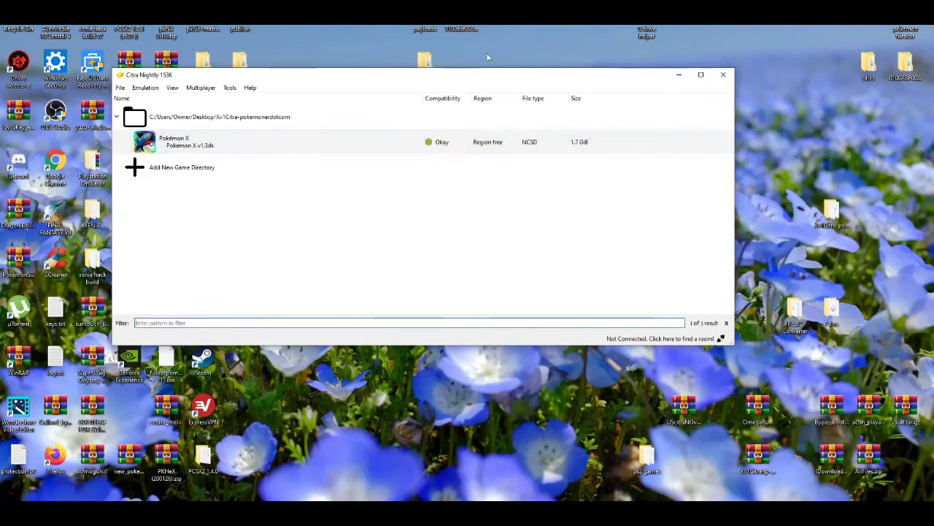
pyautogui.moveTo(460, 81); pyautogui.dragTo(502, 79)
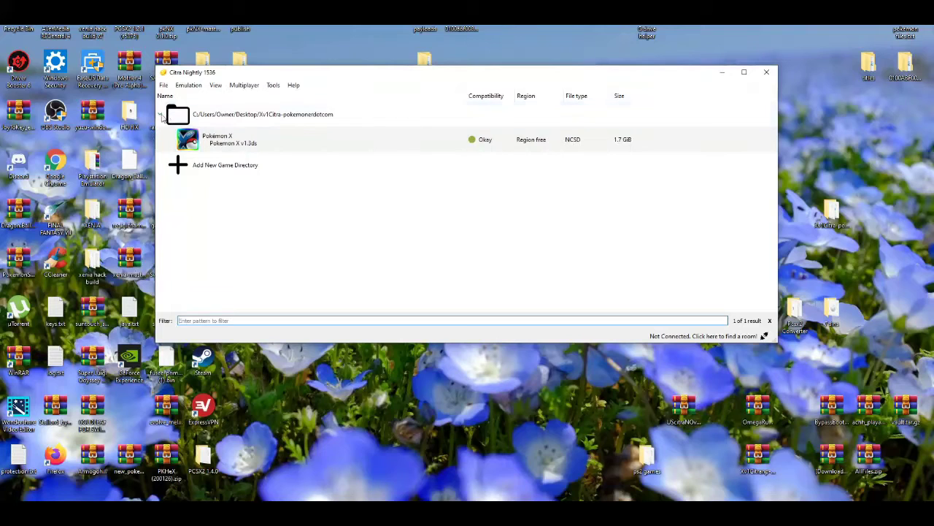
pyautogui.click(162, 117)
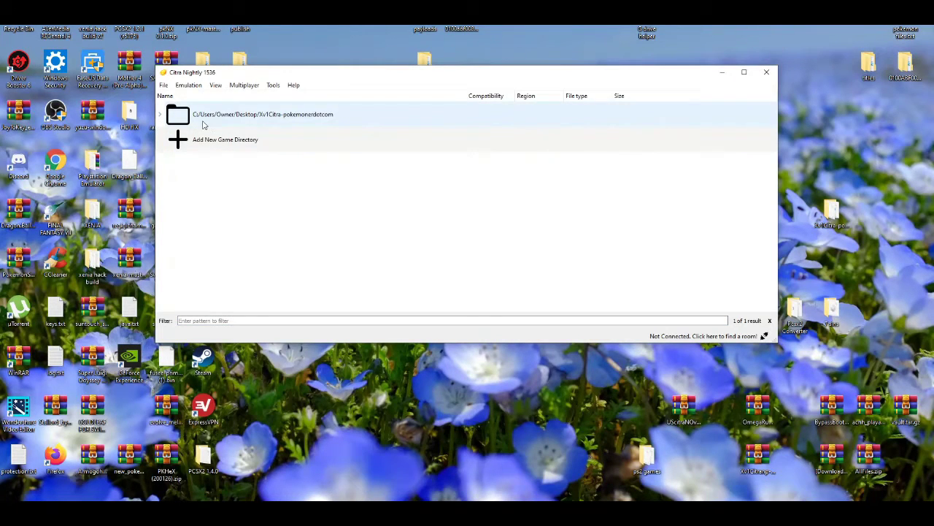
# Open Emulation > Configure and review the General, Web, Debug and UI tabs
pyautogui.click(197, 86)
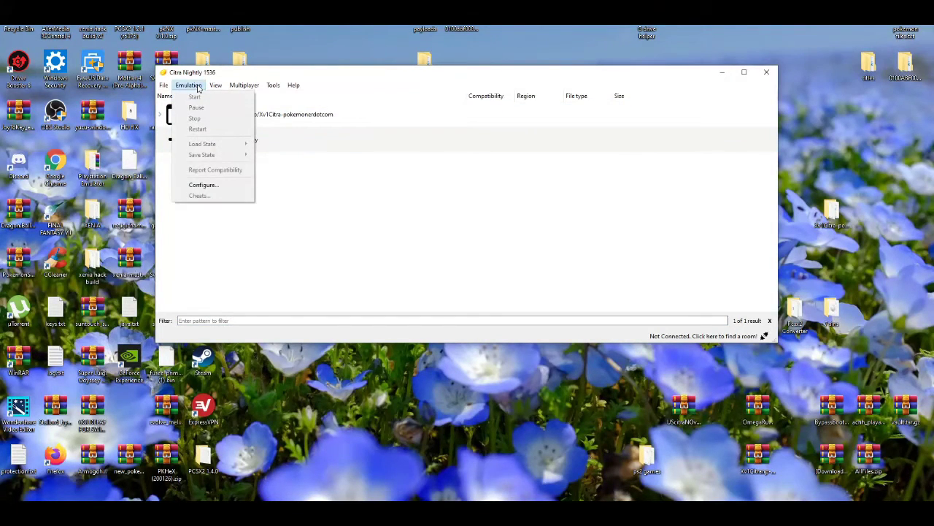
pyautogui.click(202, 186)
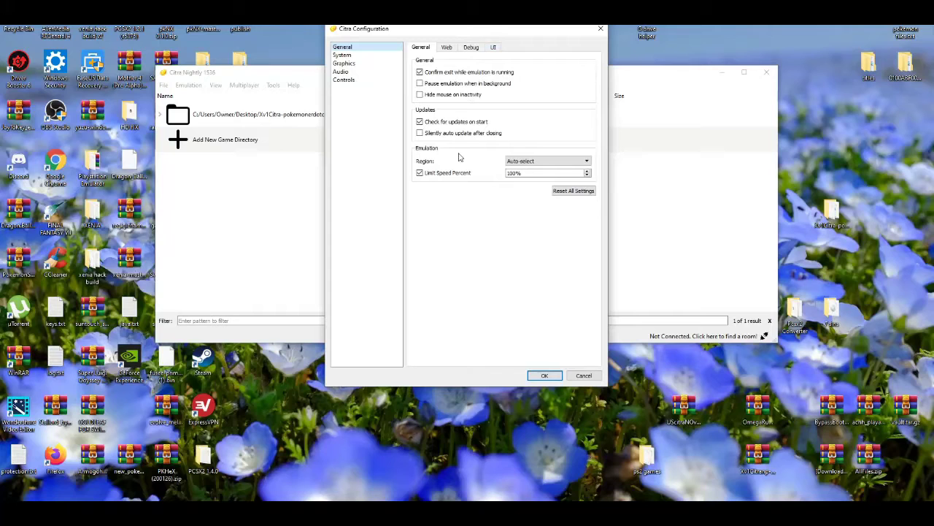
pyautogui.click(446, 48)
pyautogui.click(472, 47)
pyautogui.click(451, 48)
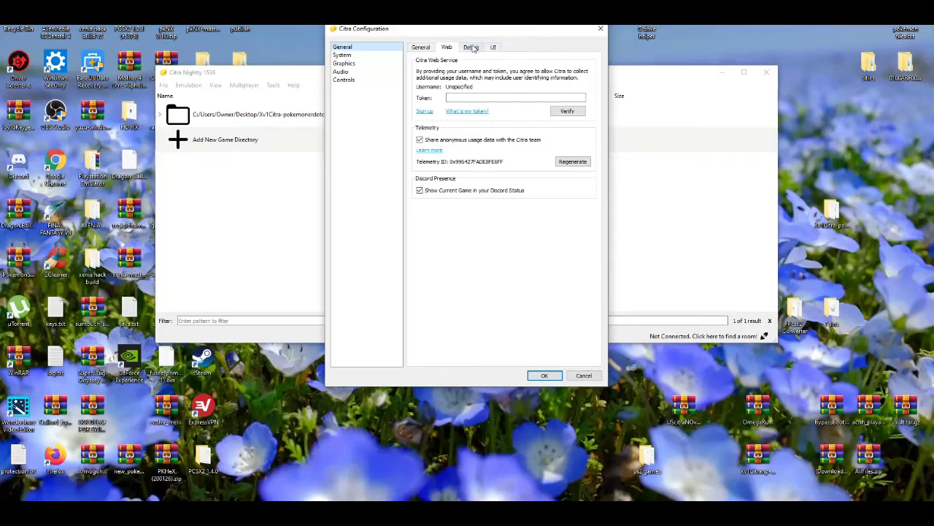
pyautogui.click(473, 48)
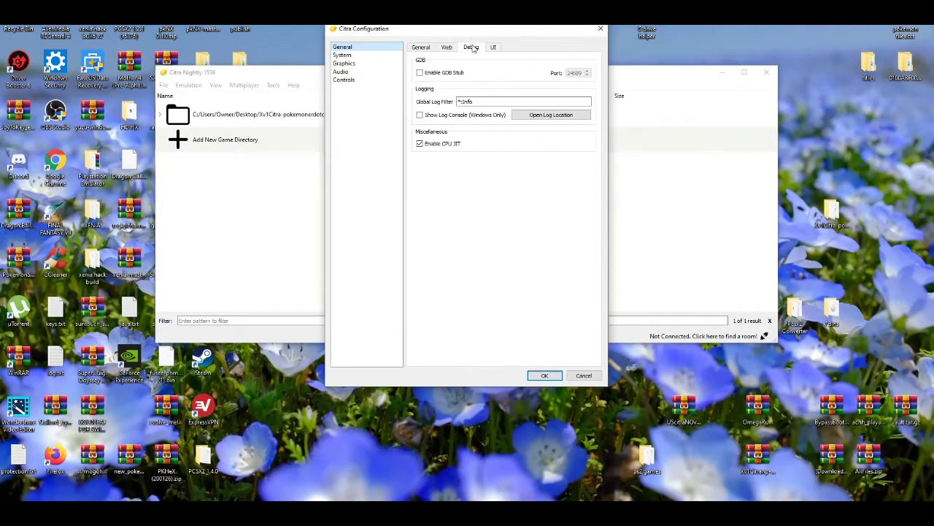
pyautogui.click(494, 48)
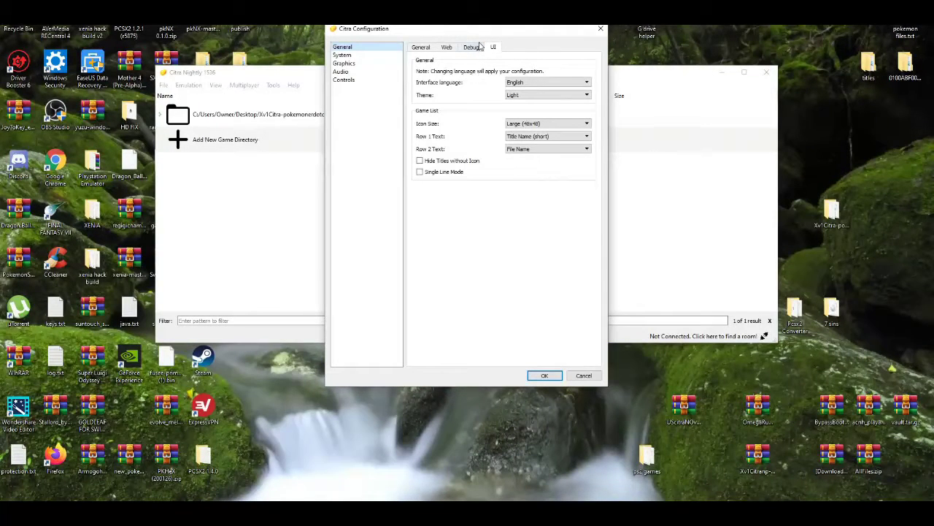
pyautogui.click(478, 46)
# Review the System, Graphics, Audio and Controls sections, ending on Graphics enhancements
pyautogui.click(367, 58)
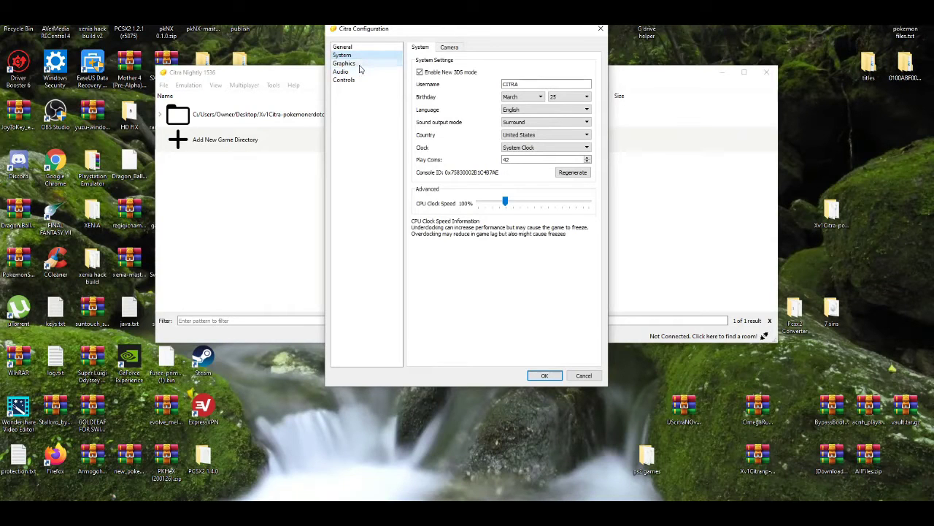
pyautogui.click(360, 65)
pyautogui.click(359, 71)
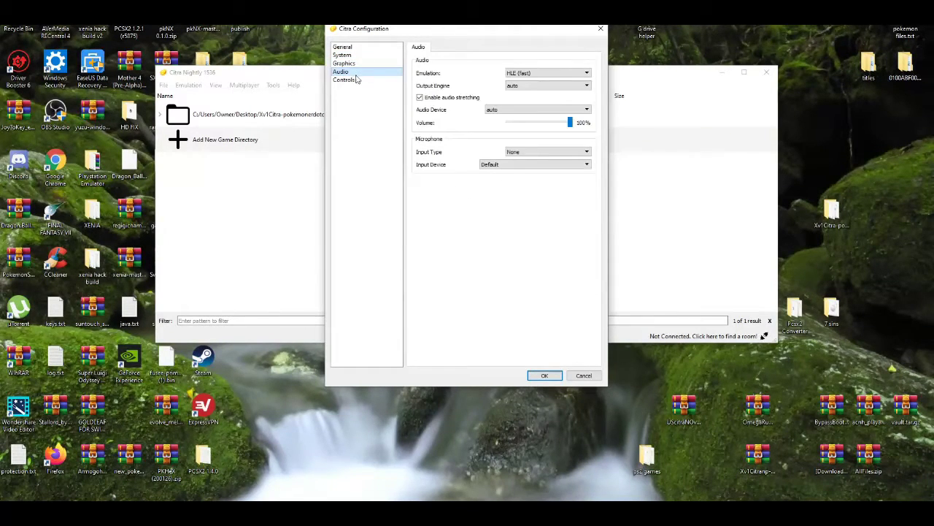
pyautogui.click(355, 80)
pyautogui.click(358, 64)
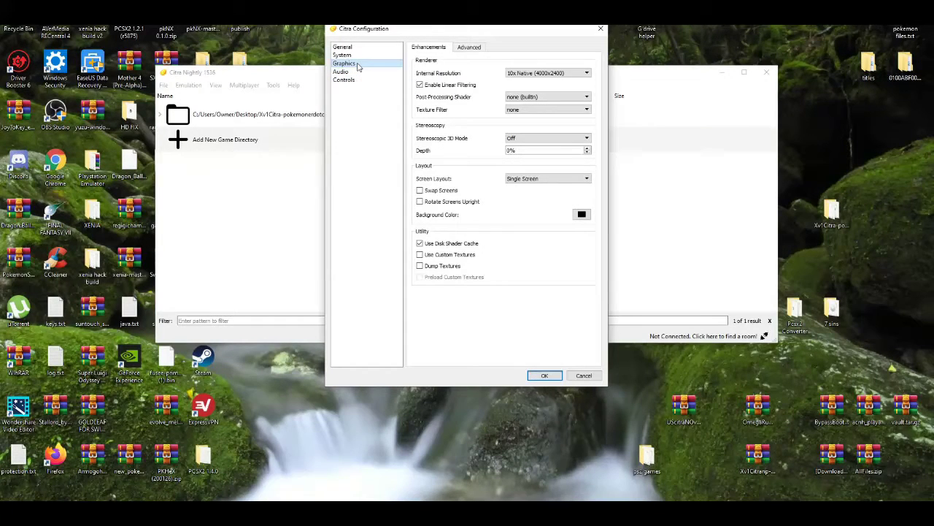
# Set internal resolution to 9x Native (3600x2160), keep texture filter none, and choose Large Screen layout
pyautogui.click(546, 73)
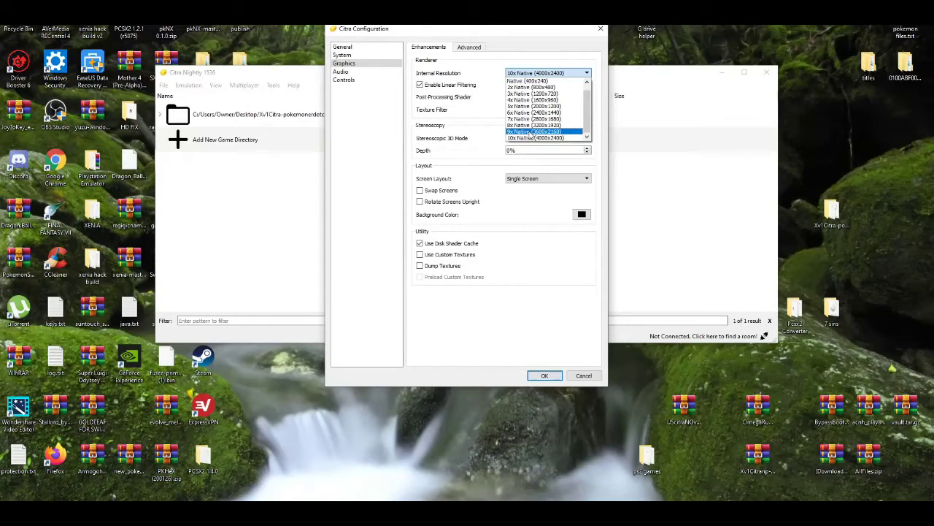
pyautogui.click(530, 133)
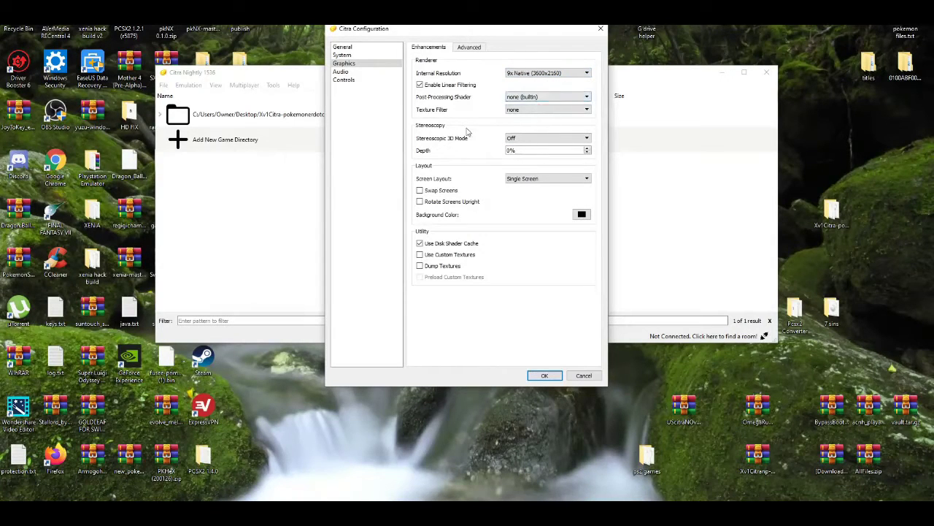
pyautogui.click(521, 111)
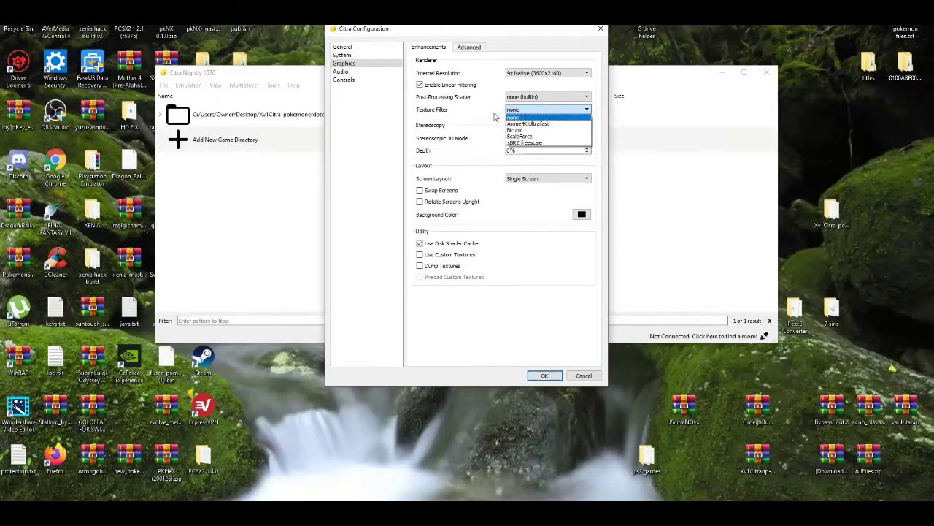
pyautogui.click(487, 119)
pyautogui.click(514, 111)
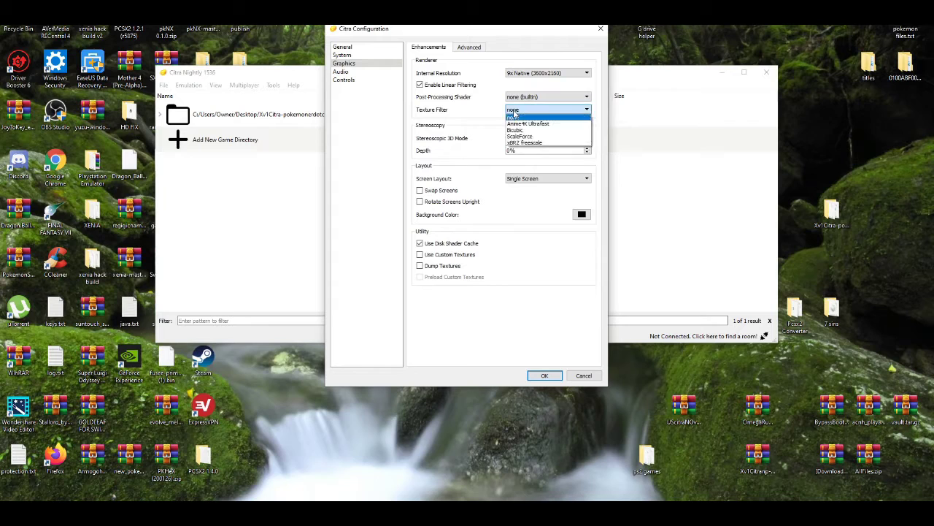
pyautogui.click(490, 128)
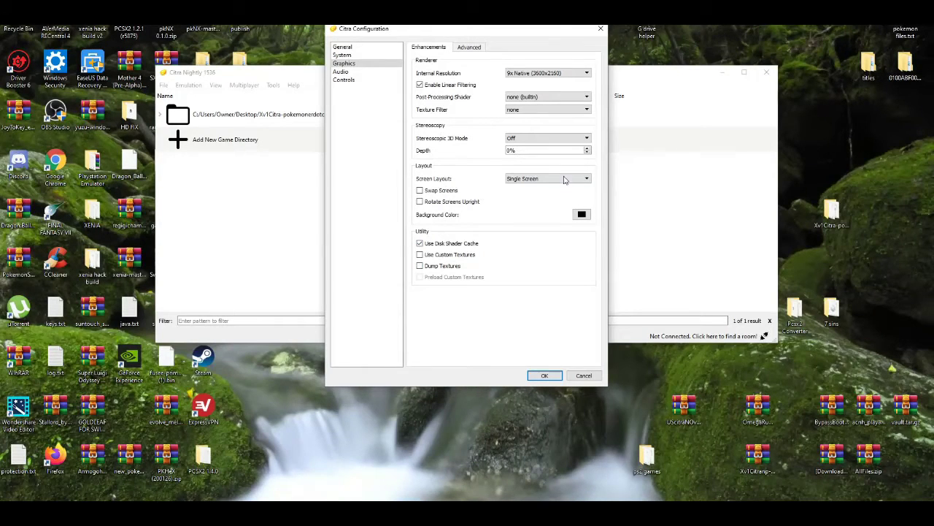
pyautogui.click(529, 180)
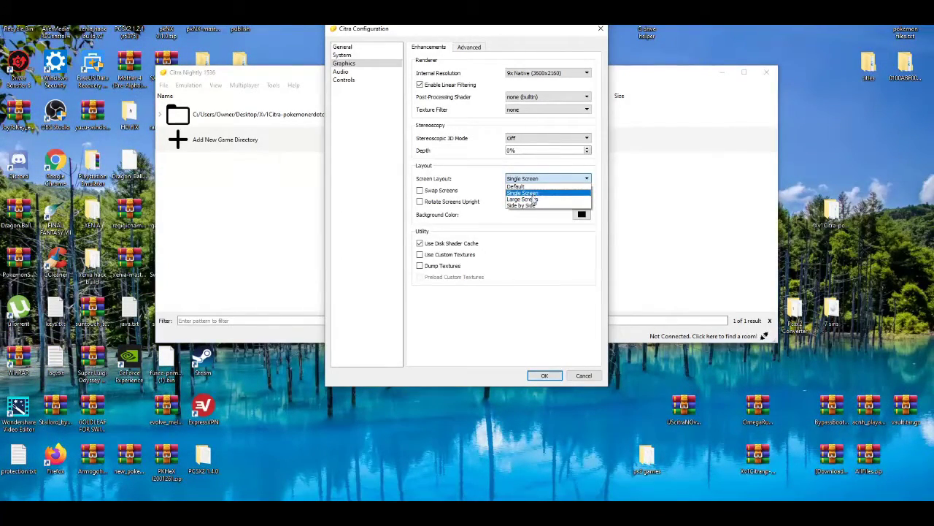
pyautogui.click(526, 199)
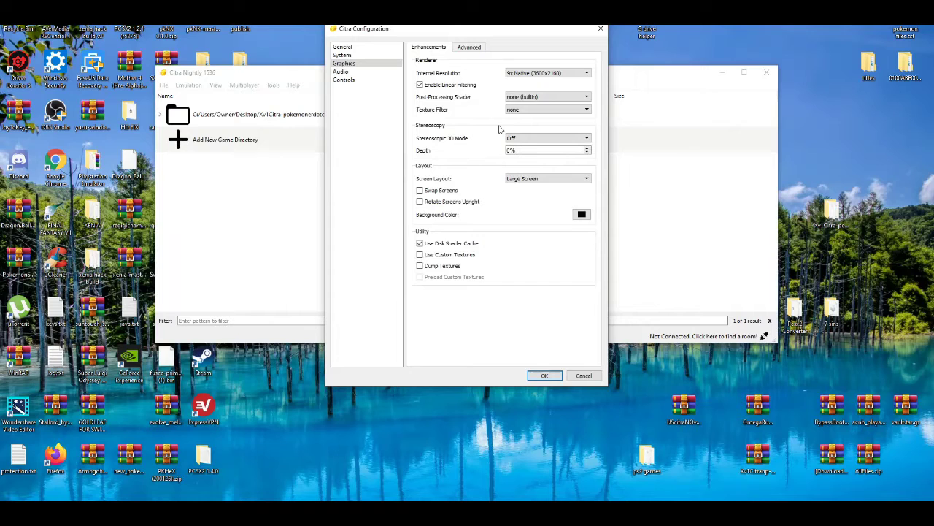
# Look over the Advanced renderer options, then switch to the Controls settings
pyautogui.click(472, 48)
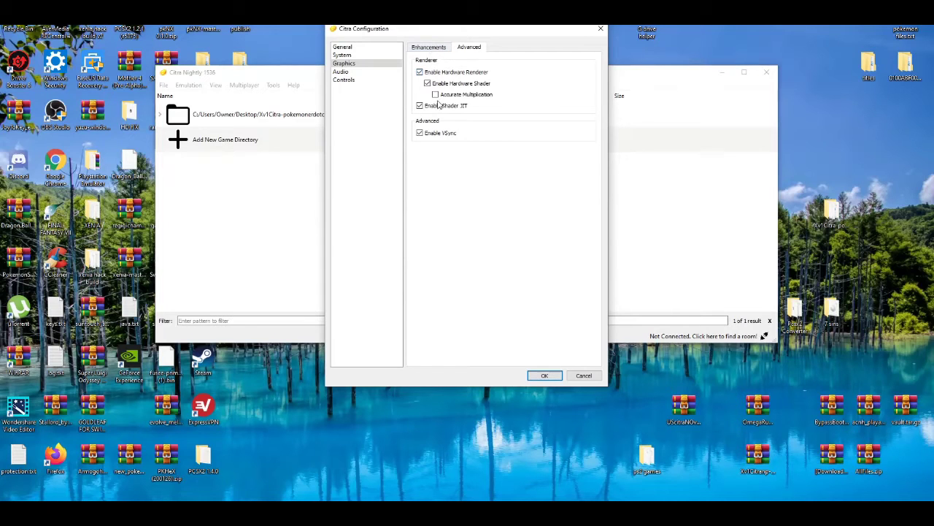
pyautogui.click(431, 48)
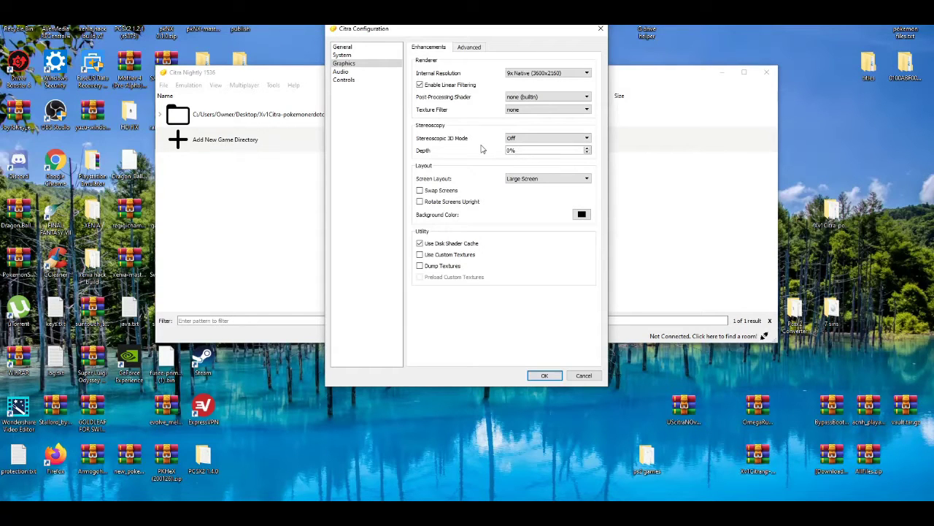
pyautogui.click(348, 82)
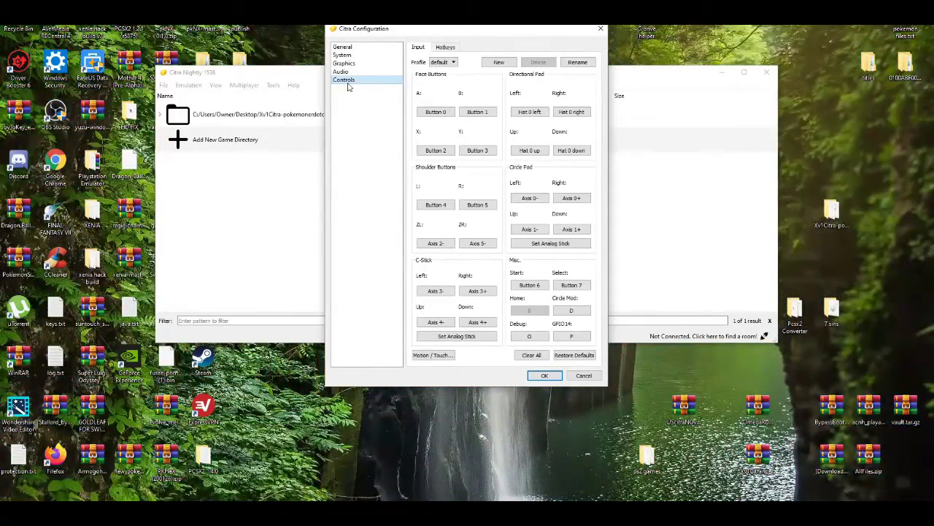
# Keep the default input profile, check the hotkeys, and rebind the A, B and X buttons
pyautogui.click(453, 63)
pyautogui.click(453, 66)
pyautogui.click(447, 48)
pyautogui.click(419, 47)
pyautogui.click(441, 113)
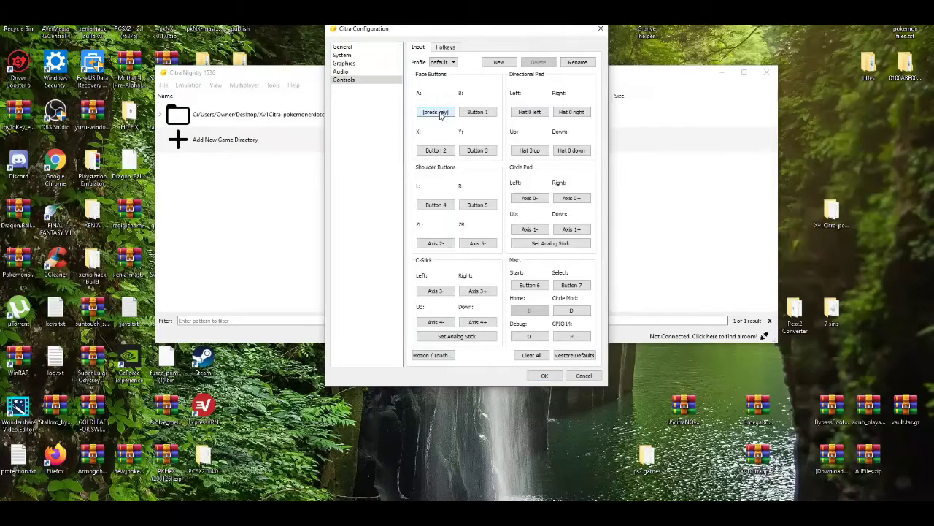
pyautogui.click(479, 112)
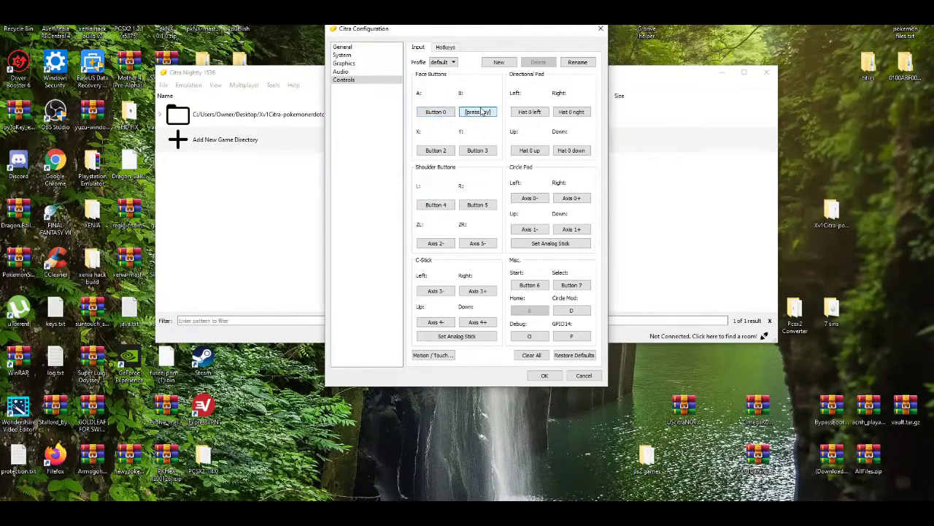
pyautogui.click(426, 151)
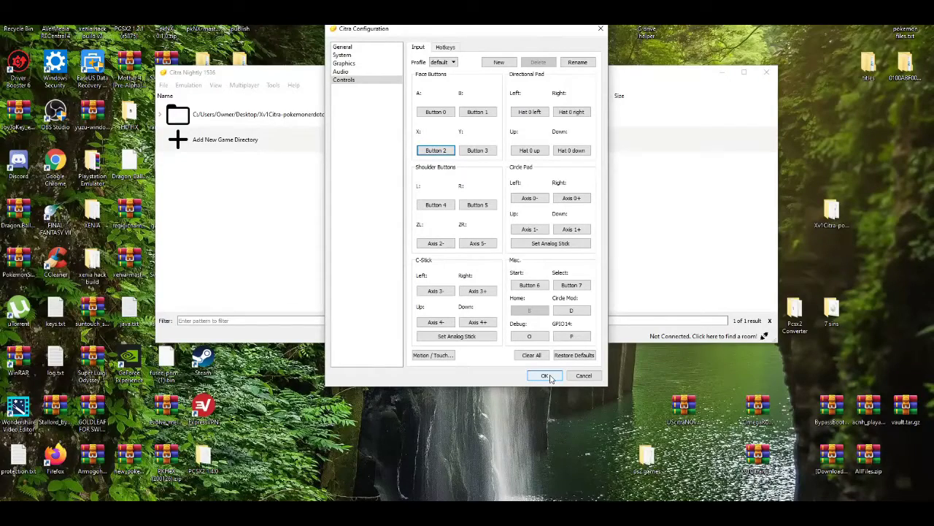
# Save the configuration with OK and minimise Citra to reveal the desktop
pyautogui.click(547, 376)
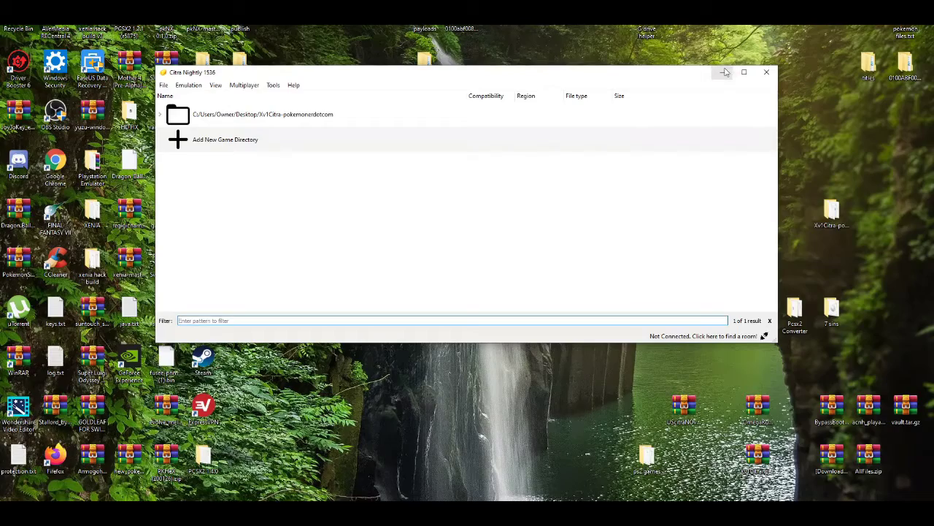
pyautogui.click(725, 72)
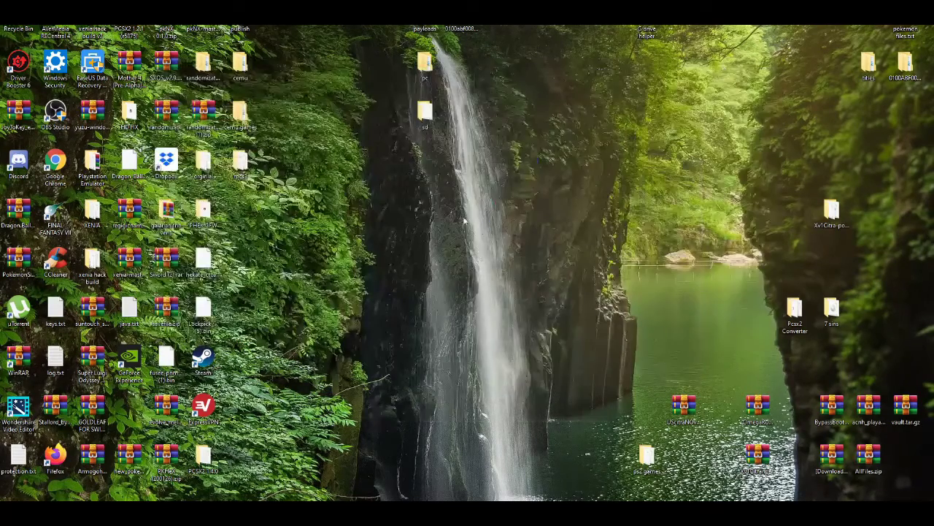
pyautogui.rightClick(421, 191)
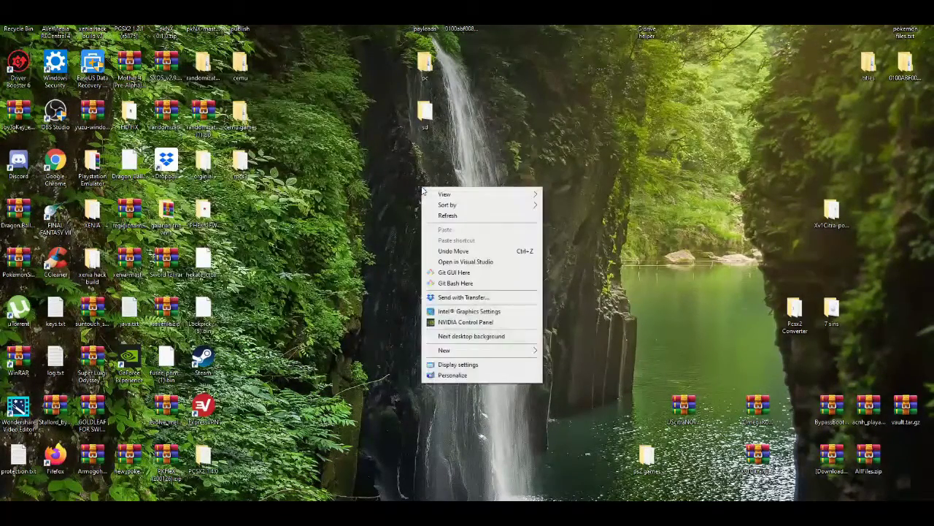
# Open NVIDIA Control Panel from the desktop menu on the Adjust Image Settings with Preview page
pyautogui.click(471, 322)
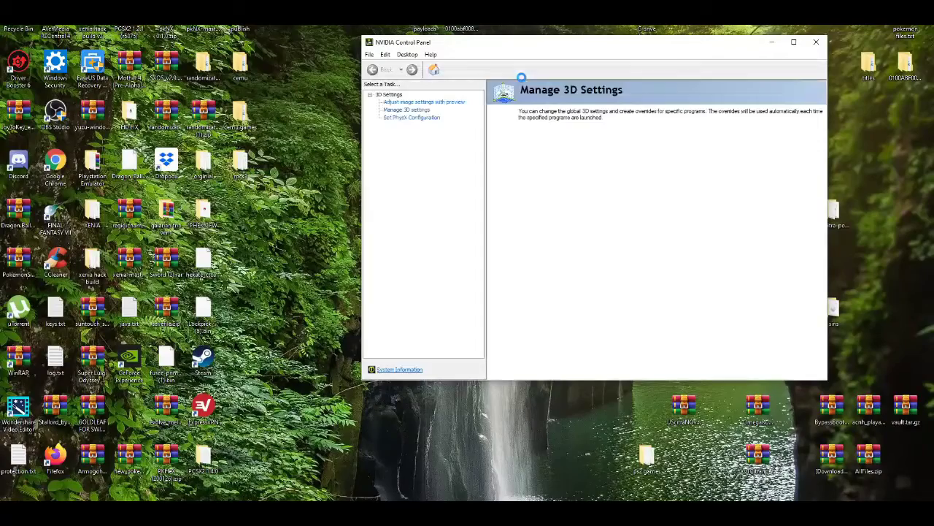
pyautogui.click(441, 102)
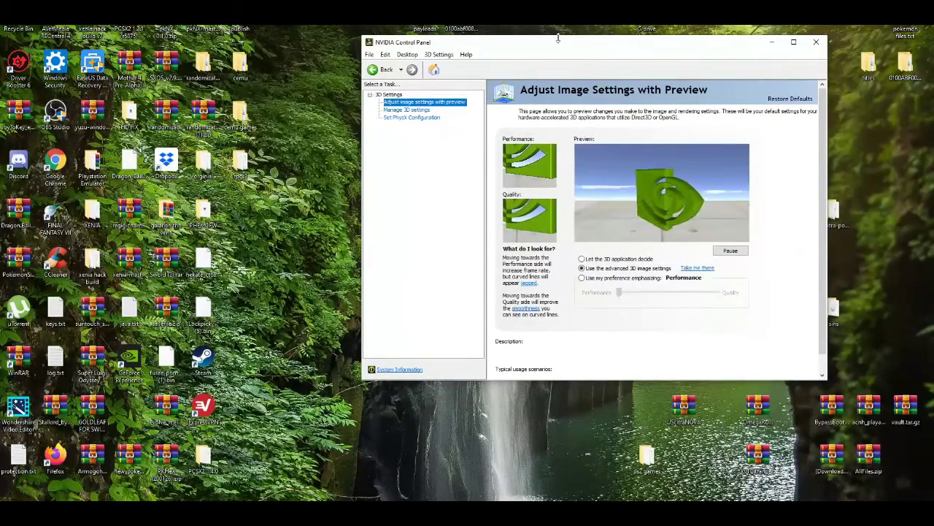
pyautogui.moveTo(557, 39); pyautogui.dragTo(479, 17)
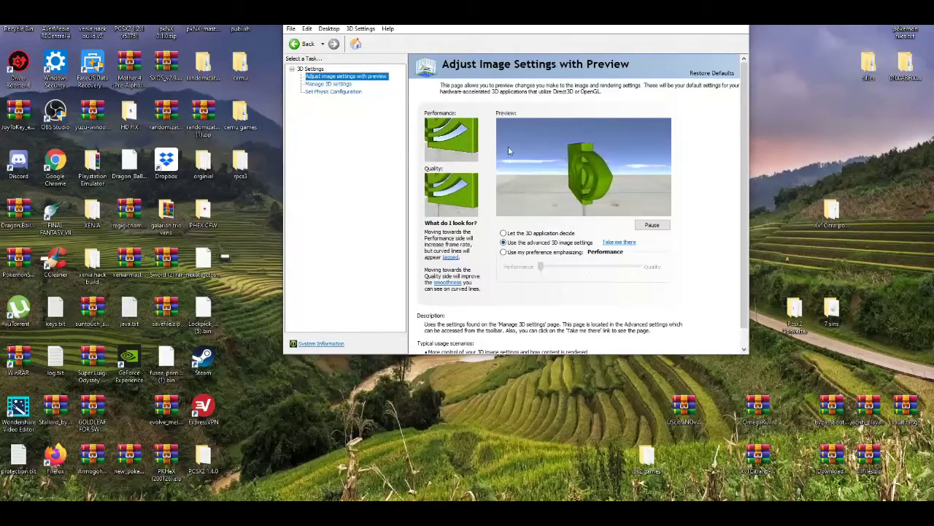
# Show the Set PhysX Configuration page, keeping GeForce GTX 1050 as the PhysX processor
pyautogui.click(334, 92)
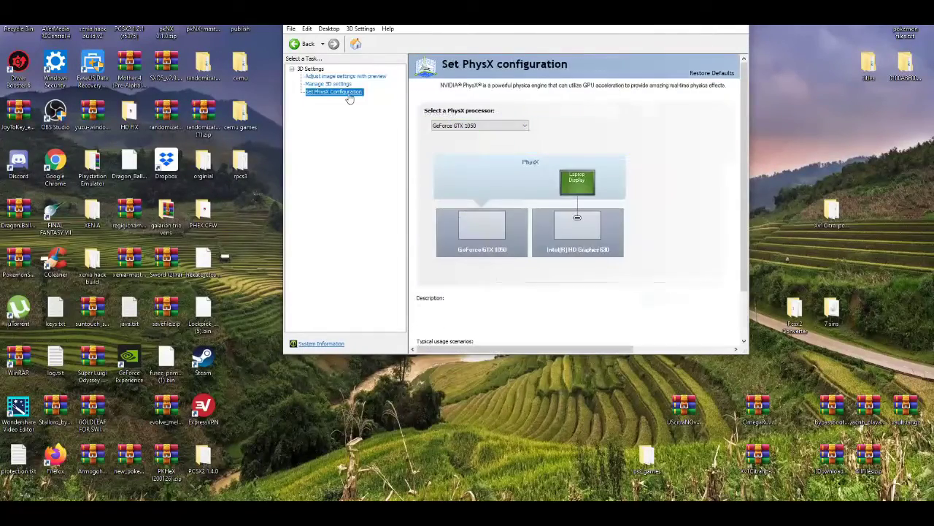
pyautogui.click(512, 125)
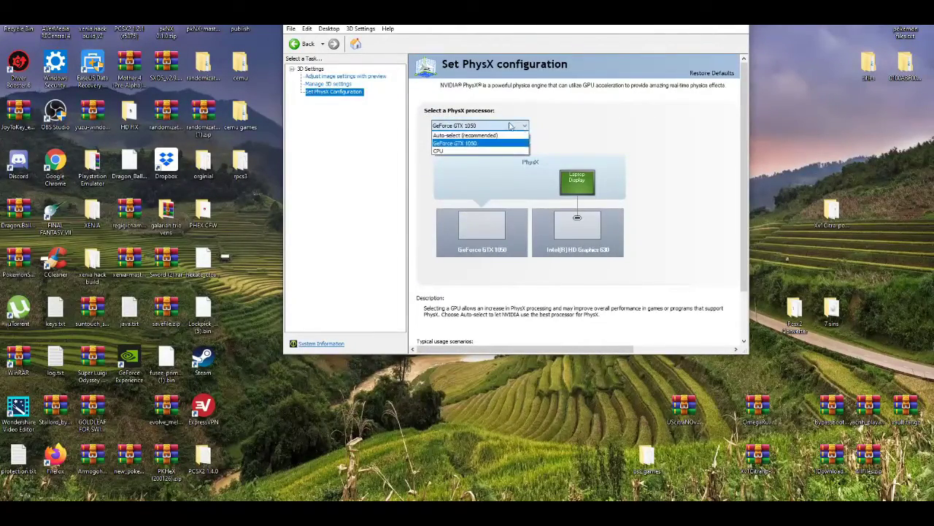
pyautogui.click(468, 144)
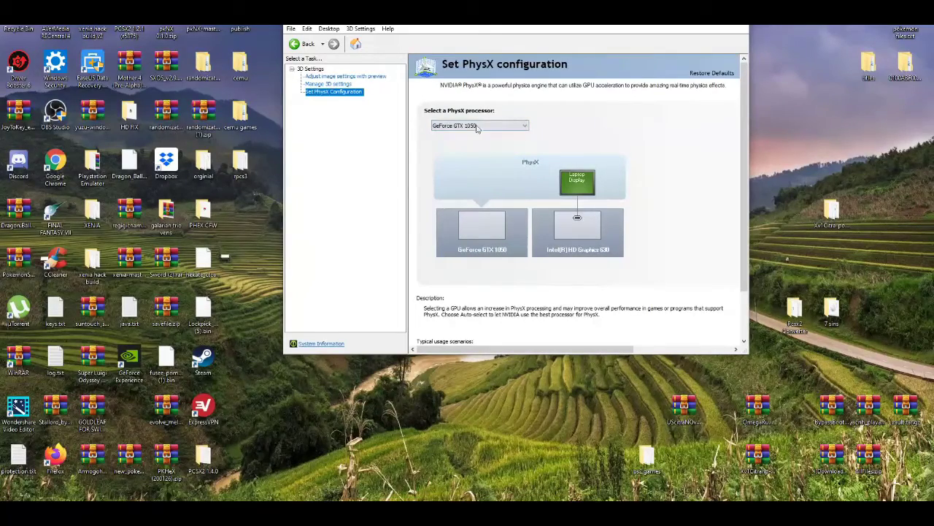
pyautogui.click(473, 126)
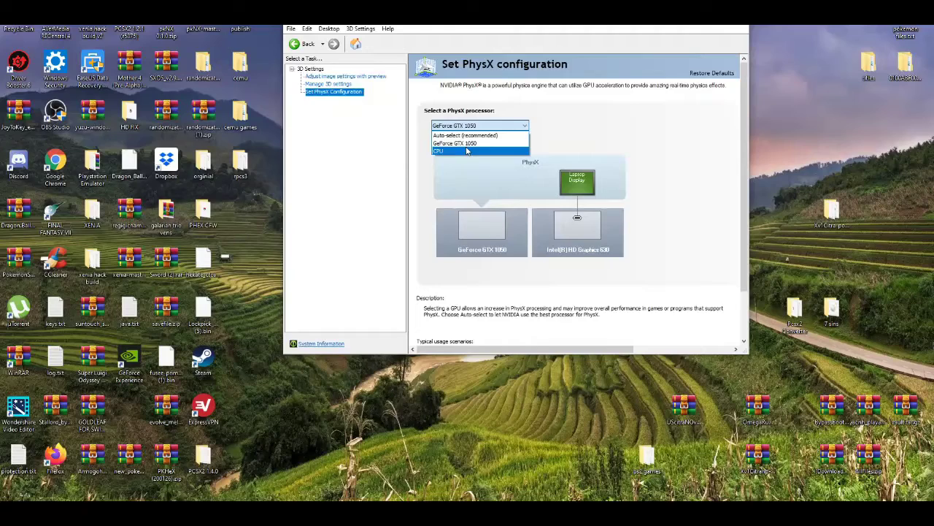
pyautogui.click(466, 144)
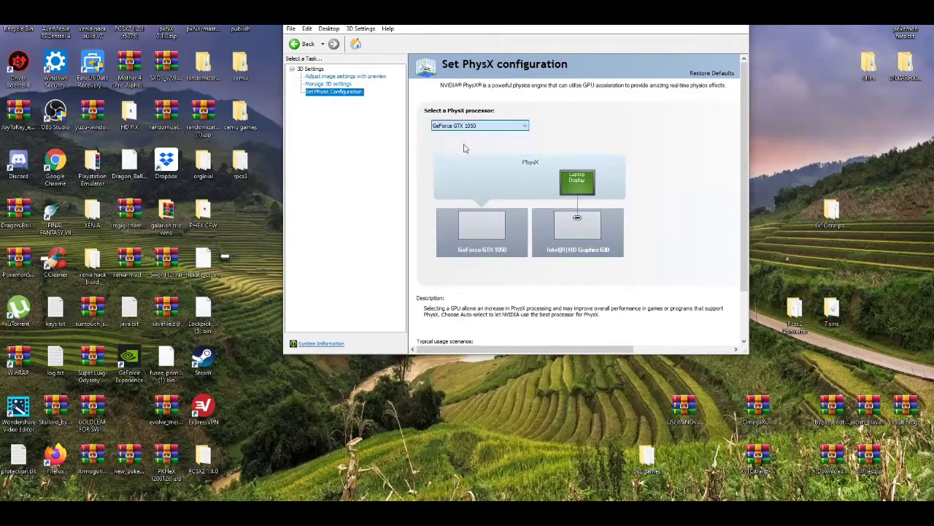
# In Manage 3D Settings, set the global Preferred graphics processor to High-performance NVIDIA processor
pyautogui.click(327, 85)
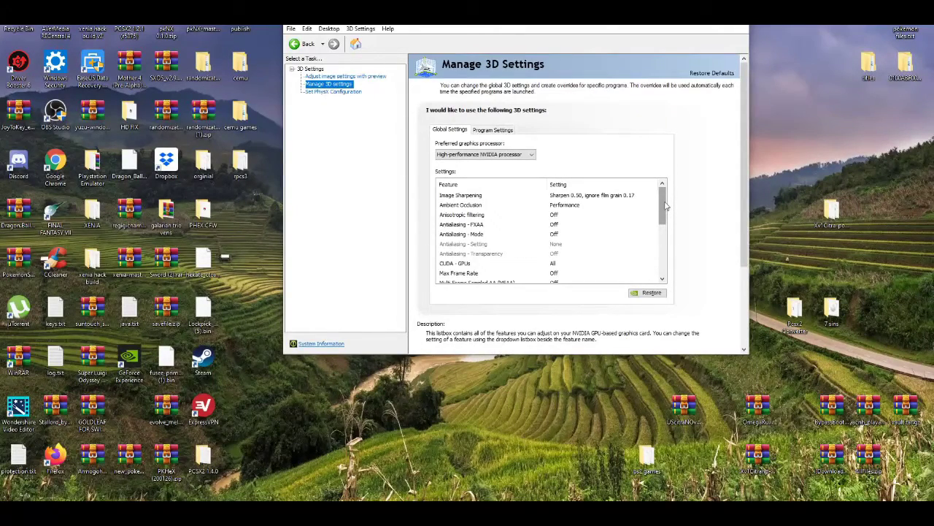
pyautogui.moveTo(666, 206); pyautogui.dragTo(665, 209)
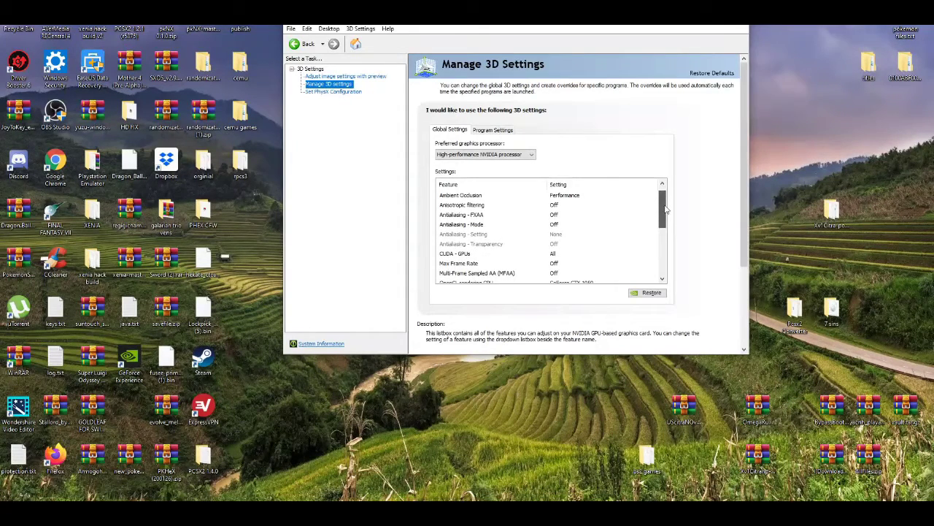
pyautogui.moveTo(666, 208)
pyautogui.mouseDown()
pyautogui.moveTo(663, 260)
pyautogui.moveTo(662, 206)
pyautogui.mouseUp()
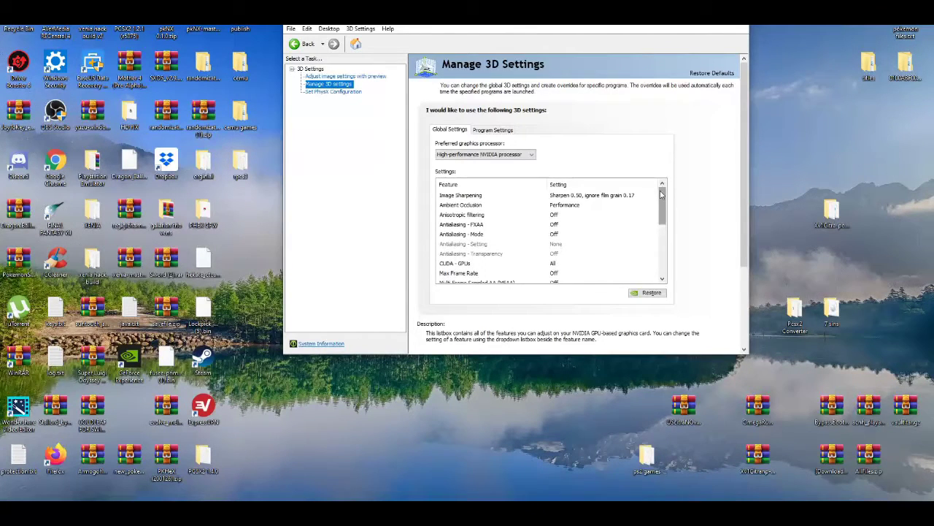
pyautogui.click(489, 159)
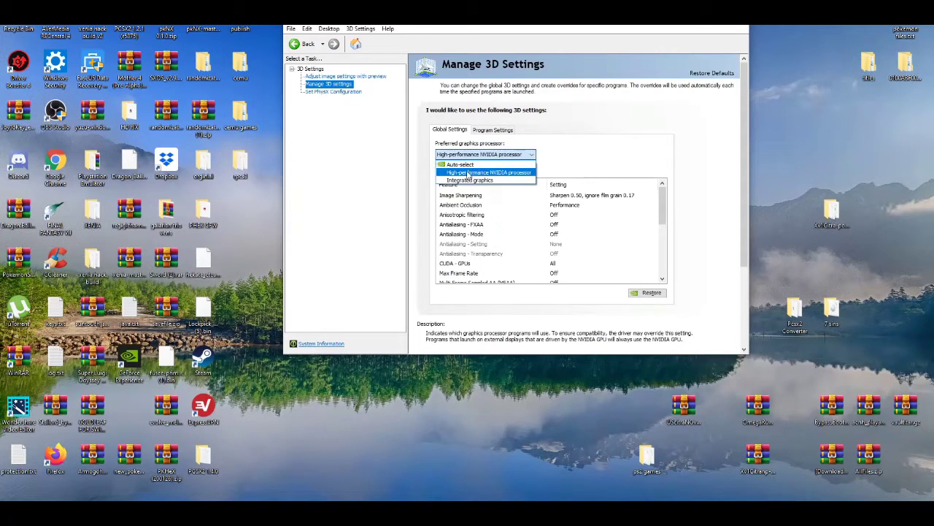
pyautogui.click(468, 173)
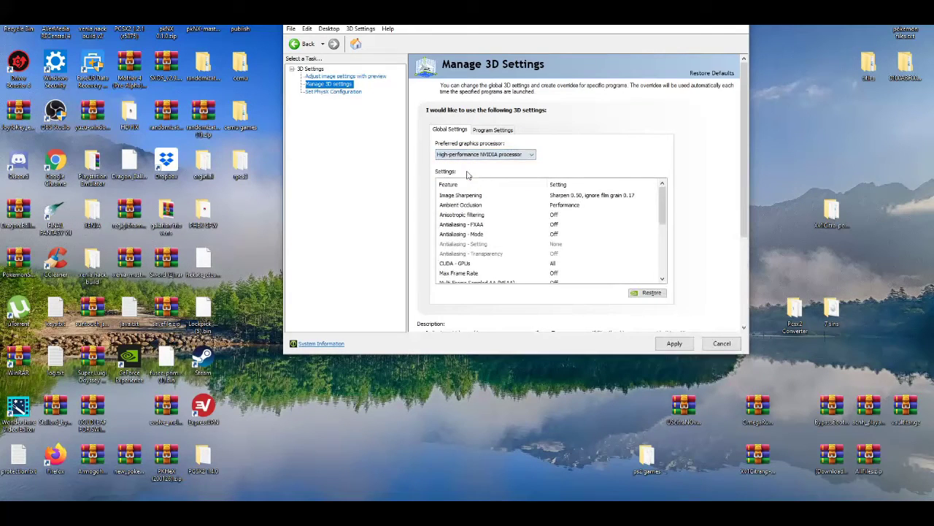
# Add citra-qt.exe under Program Settings with the High-performance NVIDIA processor and apply
pyautogui.click(491, 129)
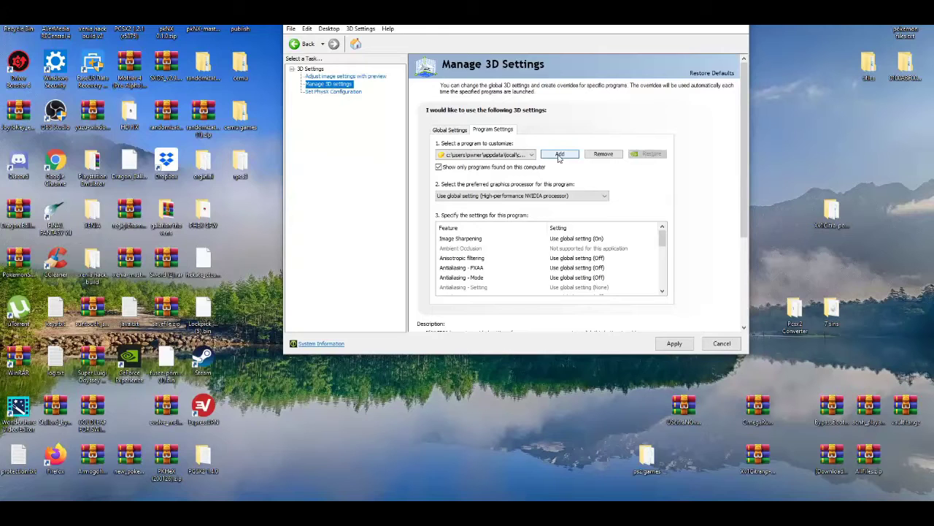
pyautogui.click(561, 157)
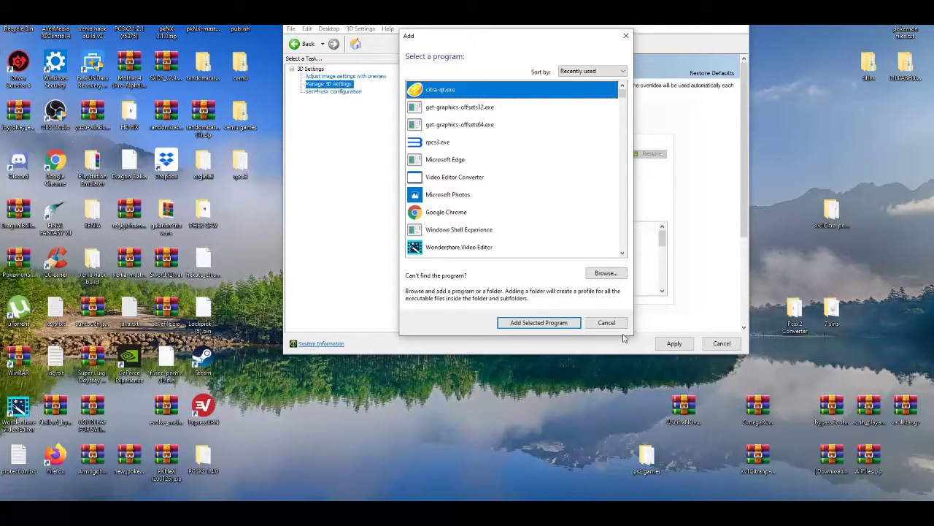
pyautogui.click(547, 323)
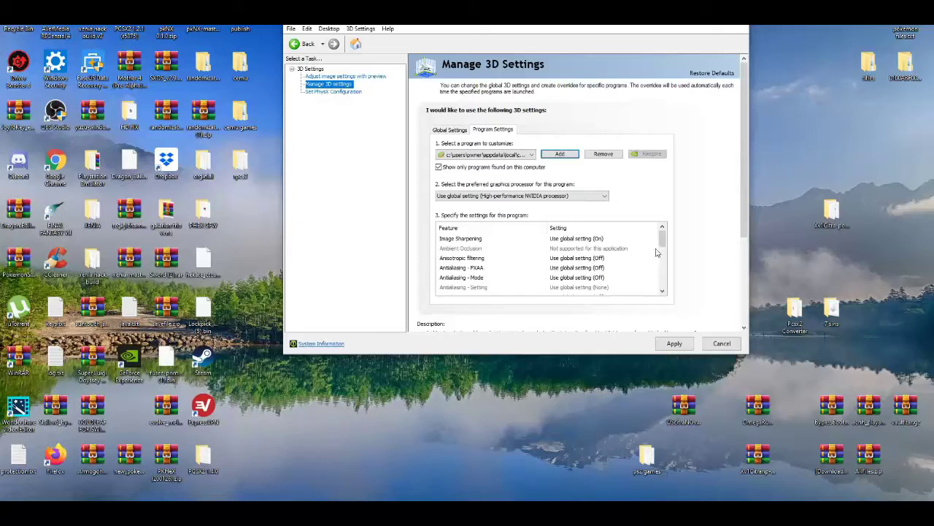
pyautogui.moveTo(662, 238)
pyautogui.mouseDown()
pyautogui.moveTo(665, 289)
pyautogui.moveTo(662, 232)
pyautogui.mouseUp()
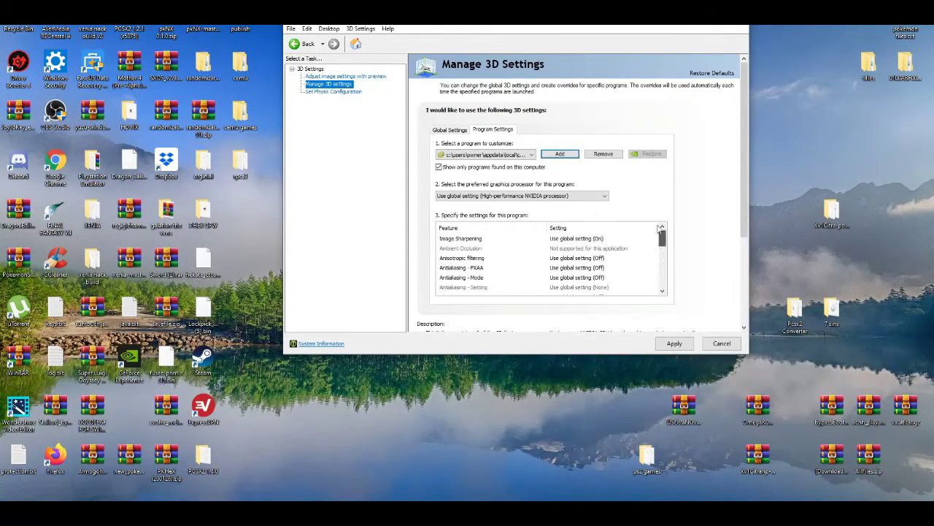
pyautogui.click(674, 344)
pyautogui.click(687, 344)
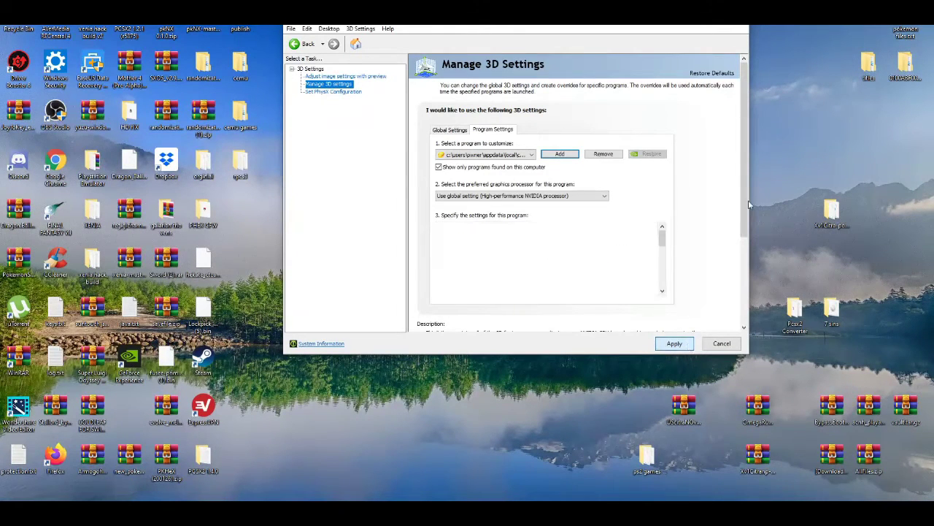
pyautogui.moveTo(748, 164)
pyautogui.mouseDown()
pyautogui.moveTo(751, 222)
pyautogui.moveTo(749, 146)
pyautogui.mouseUp()
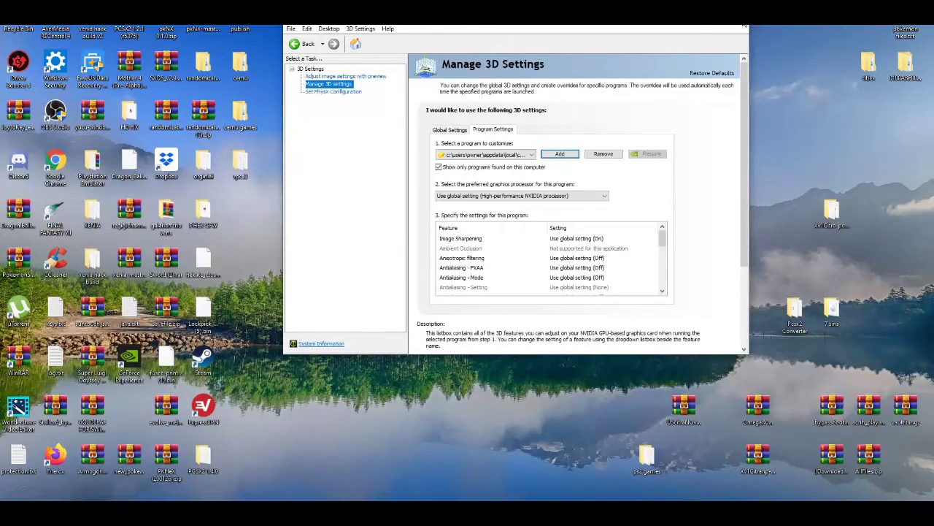
# Close the NVIDIA Control Panel with Alt+F4 to return to Citra's game list
pyautogui.hotkey('alt', 'F4')
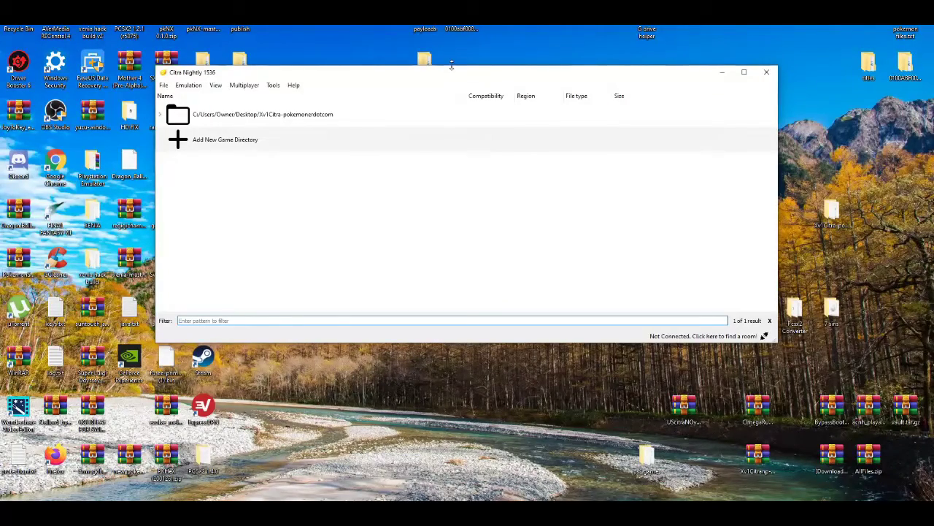
pyautogui.moveTo(451, 75); pyautogui.dragTo(478, 60)
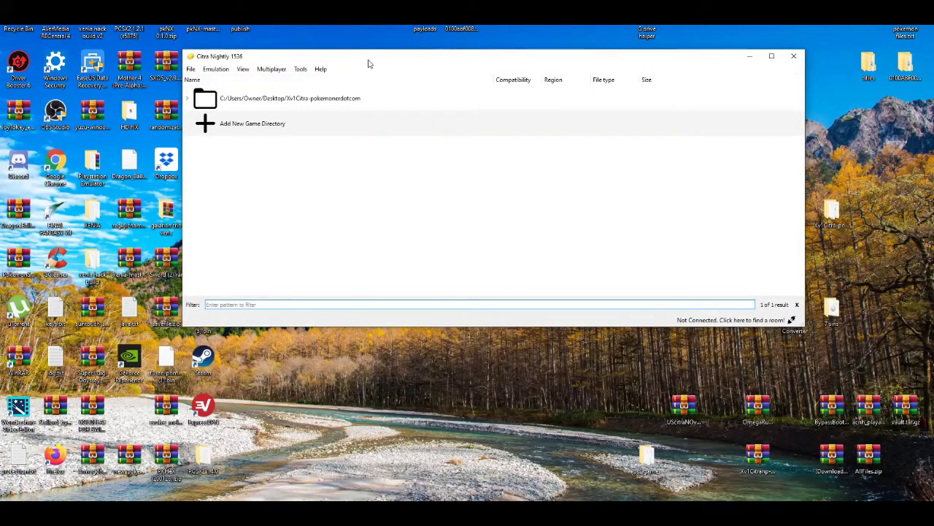
pyautogui.moveTo(369, 64); pyautogui.dragTo(397, 46)
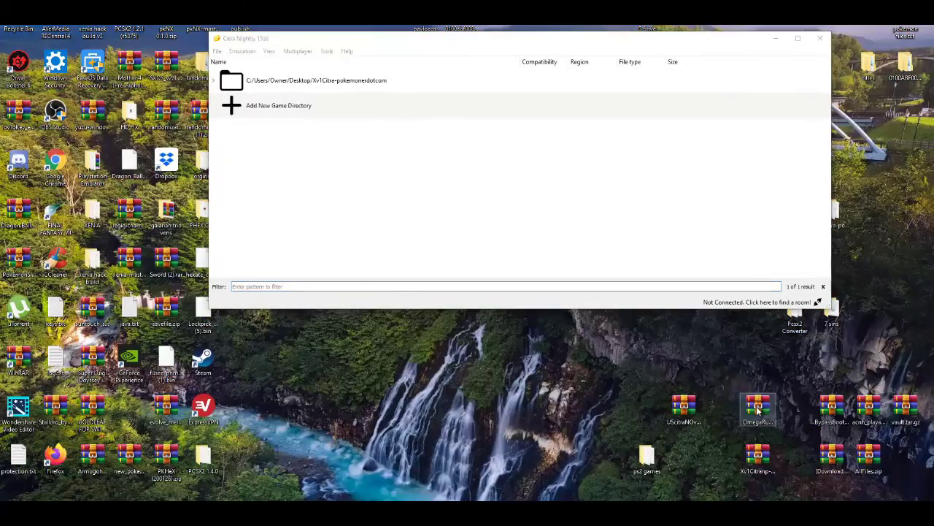
pyautogui.click(757, 411)
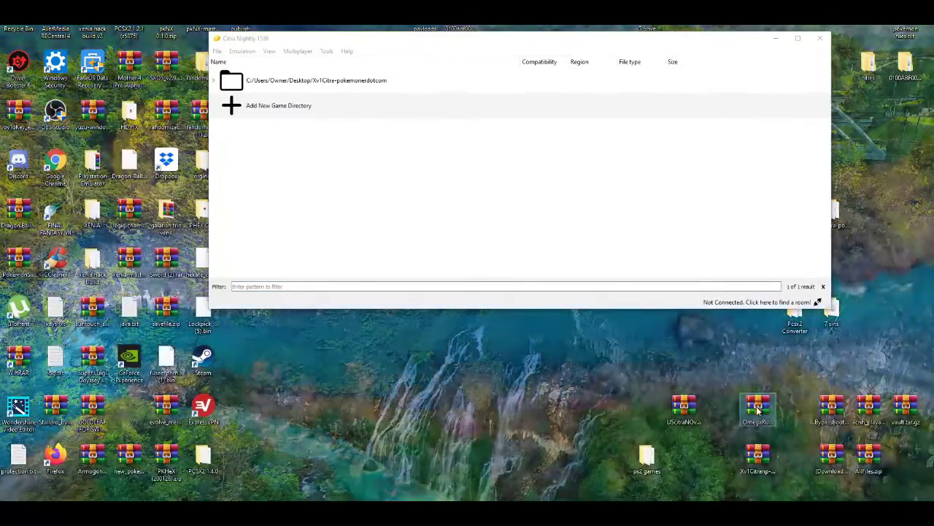
# Open the OmegaRubynopass-pokemonerdotcom.rar archive in WinRAR and dismiss its notice
pyautogui.doubleClick(757, 411)
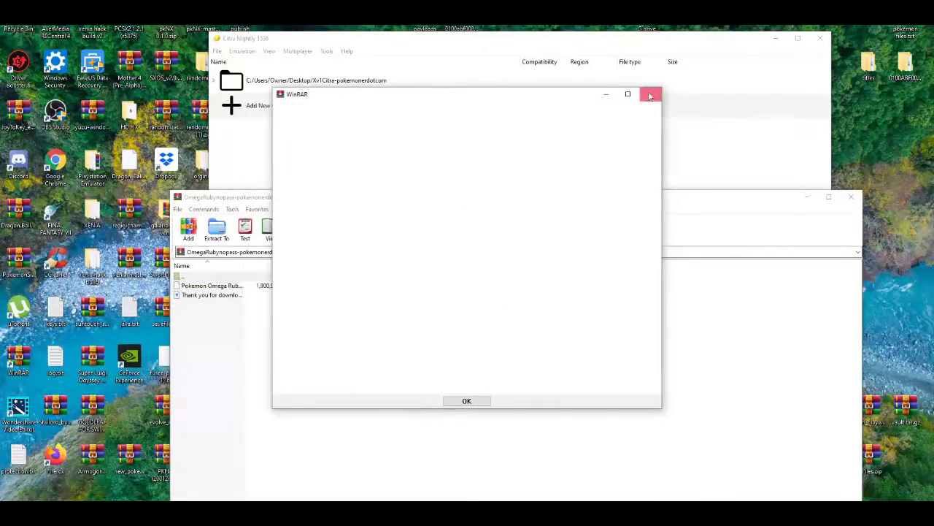
pyautogui.click(650, 96)
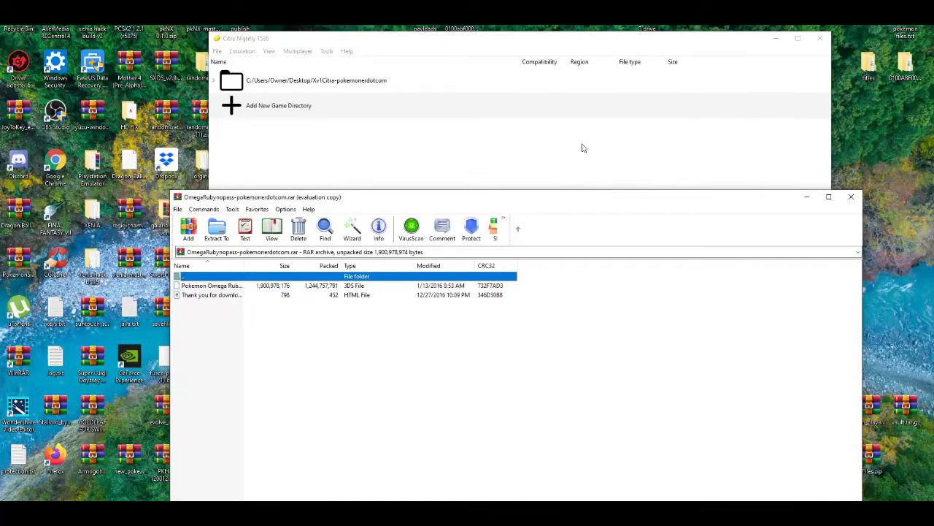
pyautogui.moveTo(582, 200); pyautogui.dragTo(473, 159)
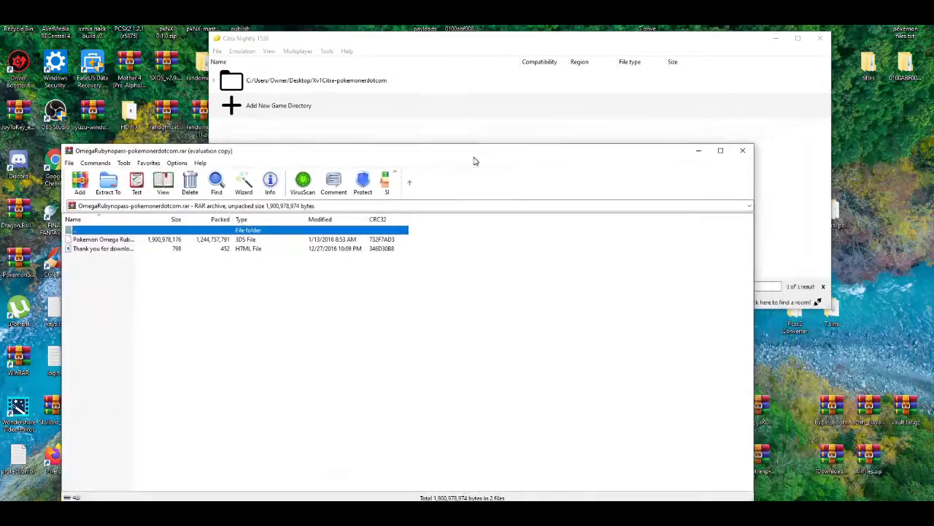
# Create a desktop folder named omega and extract the Pokemon Omega Ruby 3DS file into it
pyautogui.rightClick(870, 337)
pyautogui.moveTo(859, 302)
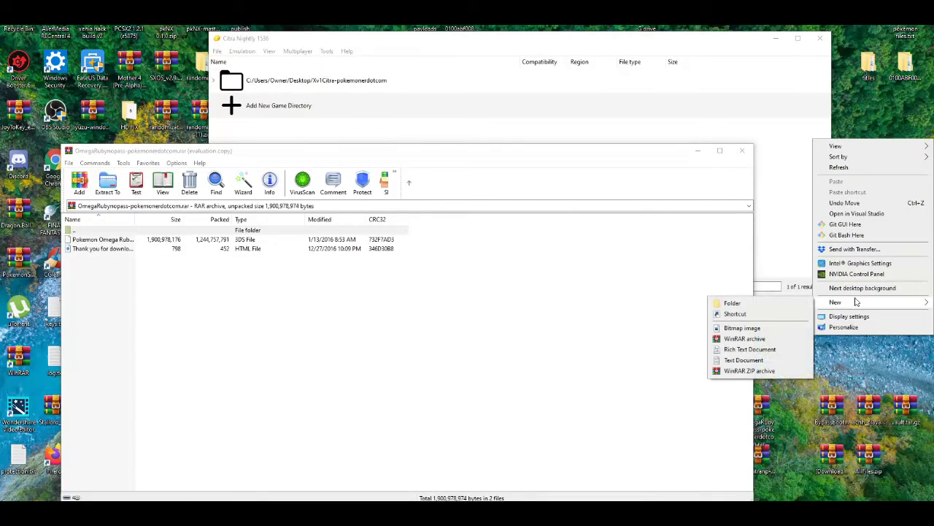
pyautogui.click(803, 305)
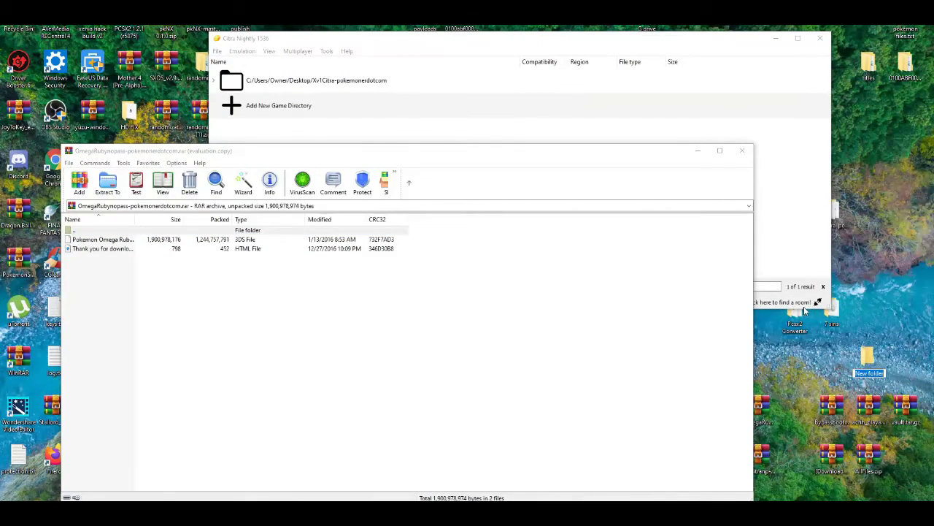
pyautogui.press('BackSpace')
pyautogui.write('omega')
pyautogui.press('Return')
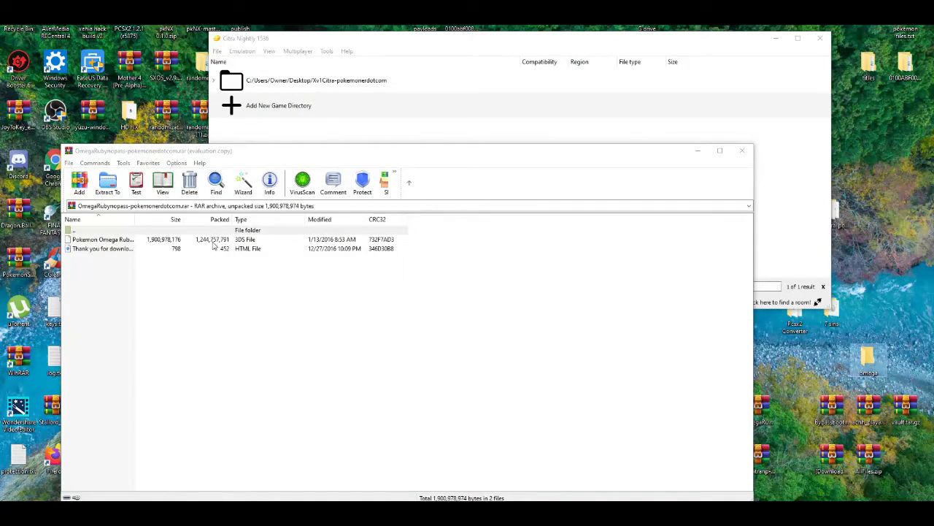
pyautogui.moveTo(208, 243); pyautogui.dragTo(870, 367)
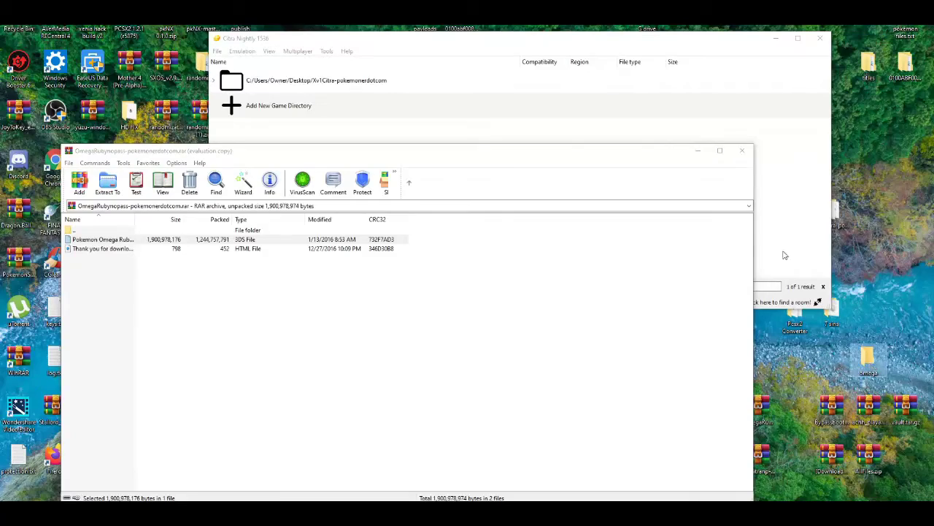
# Close WinRAR and add Desktop/omega as a Citra game directory, listing Pokemon Omega Ruby
pyautogui.click(742, 150)
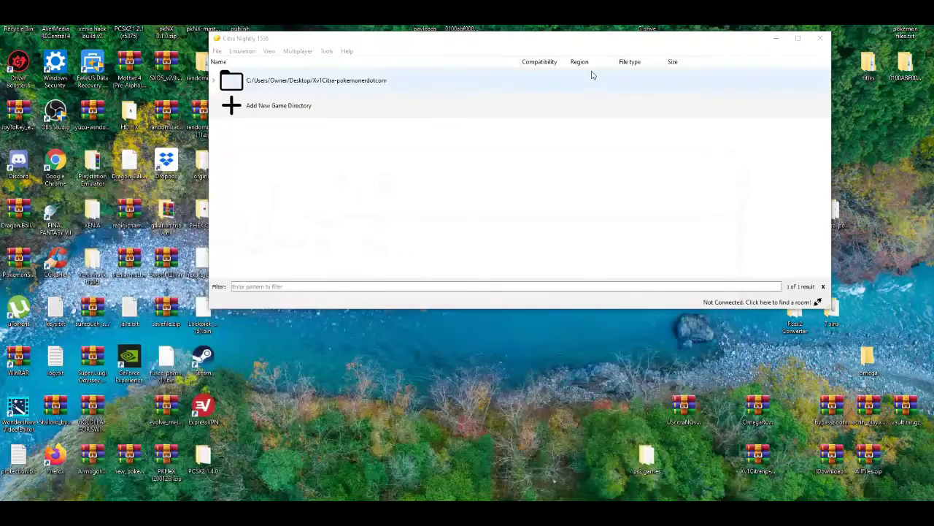
pyautogui.click(337, 111)
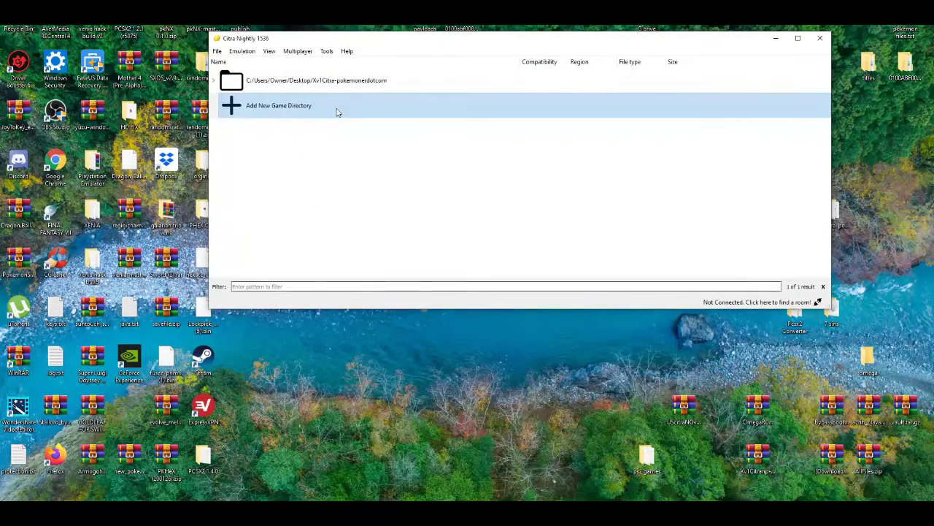
pyautogui.doubleClick(336, 111)
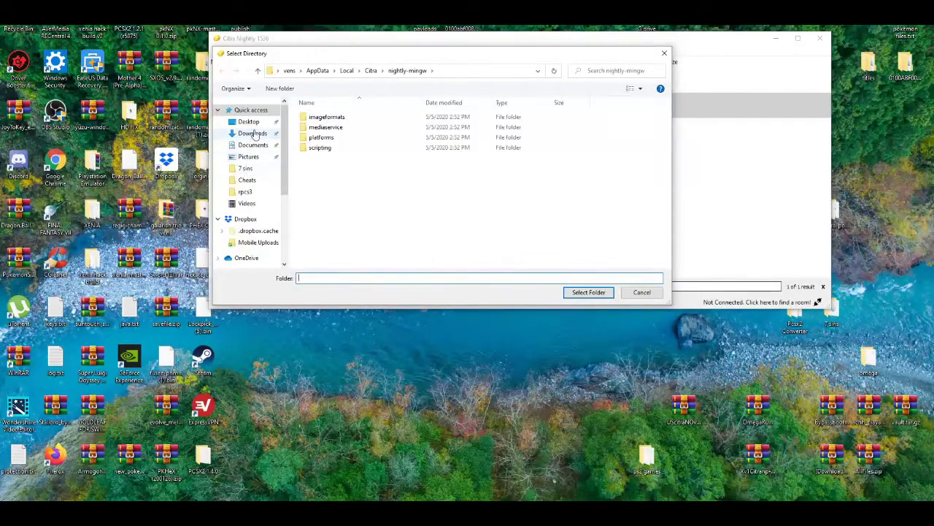
pyautogui.click(248, 122)
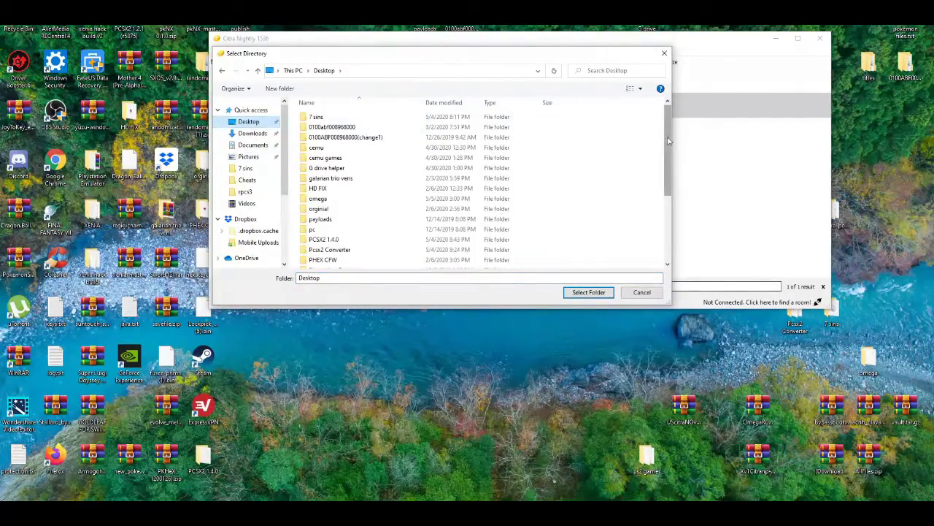
pyautogui.moveTo(668, 140); pyautogui.dragTo(665, 116)
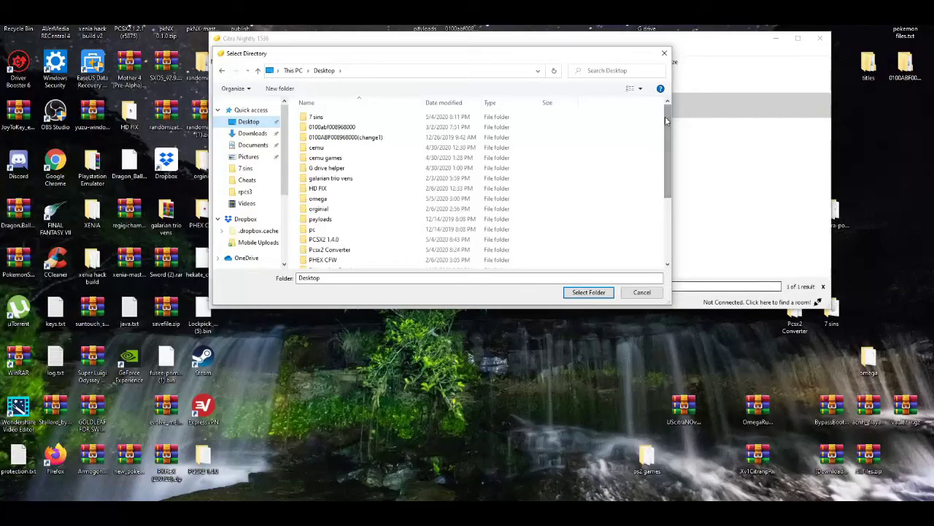
pyautogui.click(315, 202)
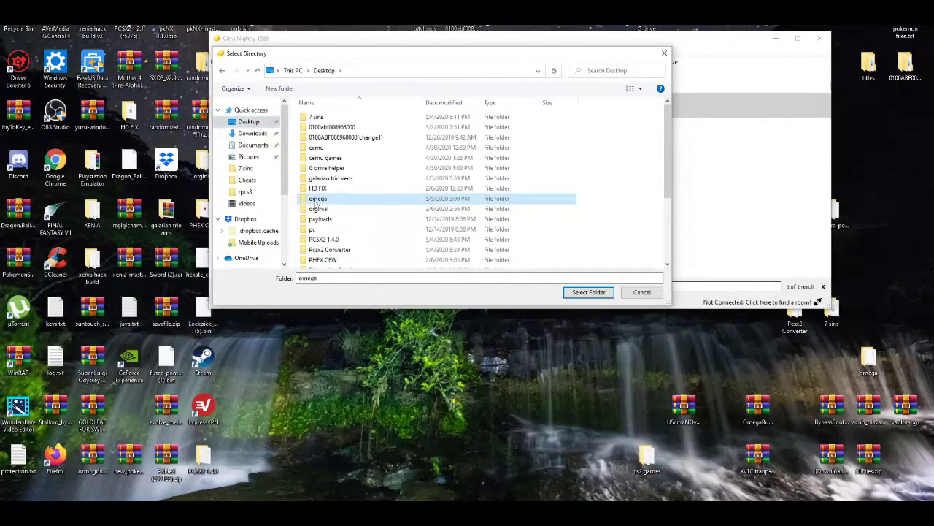
pyautogui.click(588, 292)
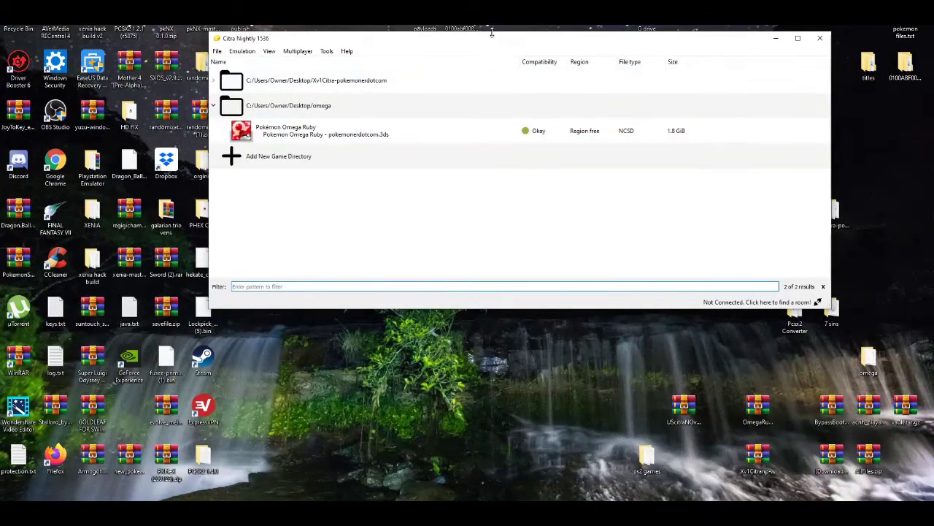
pyautogui.moveTo(486, 42); pyautogui.dragTo(410, 43)
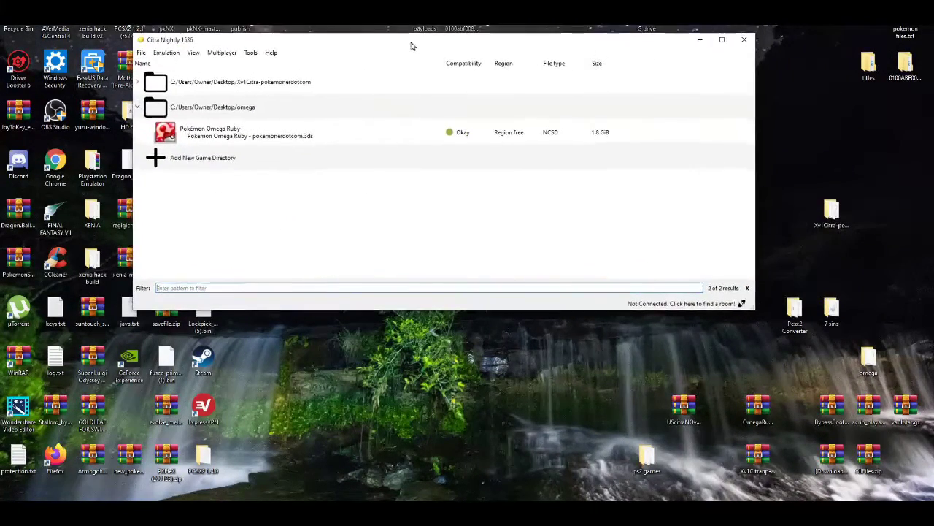
pyautogui.doubleClick(269, 139)
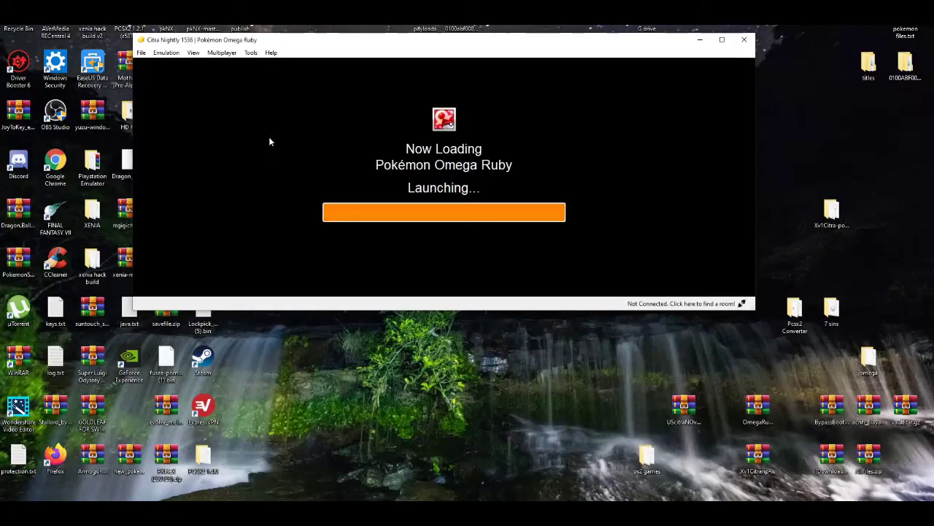
pyautogui.click(177, 54)
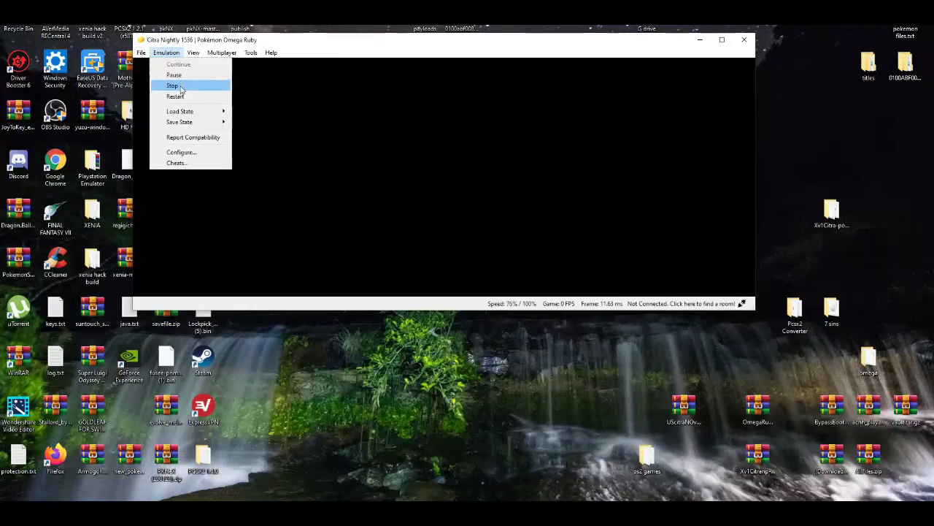
pyautogui.click(175, 86)
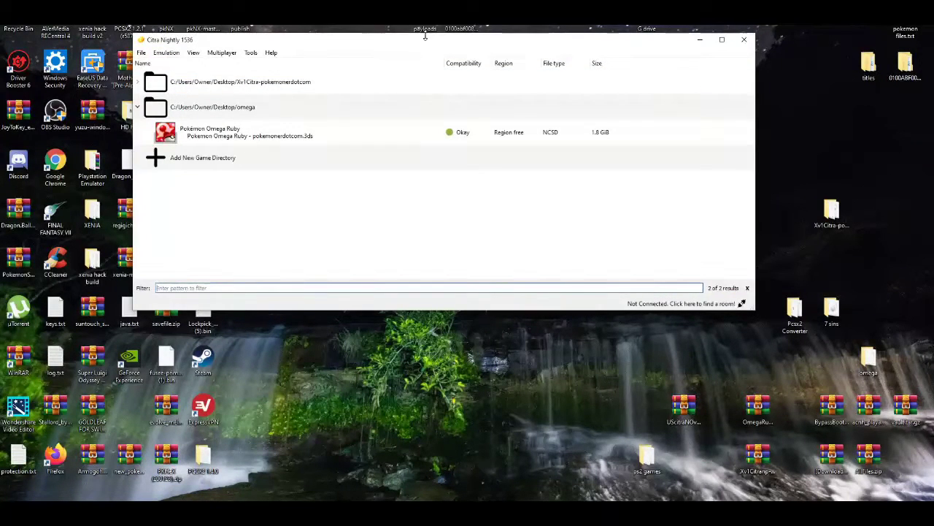
pyautogui.moveTo(427, 40)
pyautogui.mouseDown()
pyautogui.moveTo(459, 61)
pyautogui.moveTo(408, 28)
pyautogui.moveTo(408, 63)
pyautogui.moveTo(416, 49)
pyautogui.mouseUp()
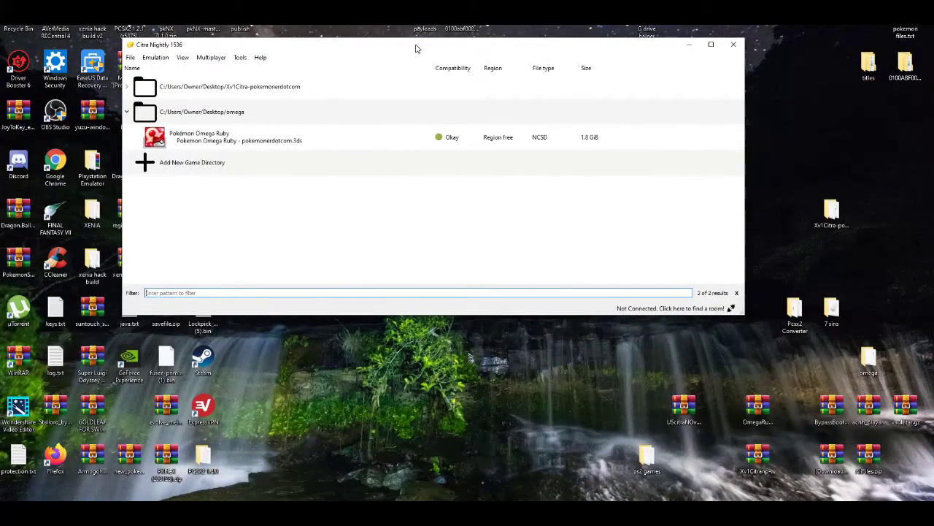